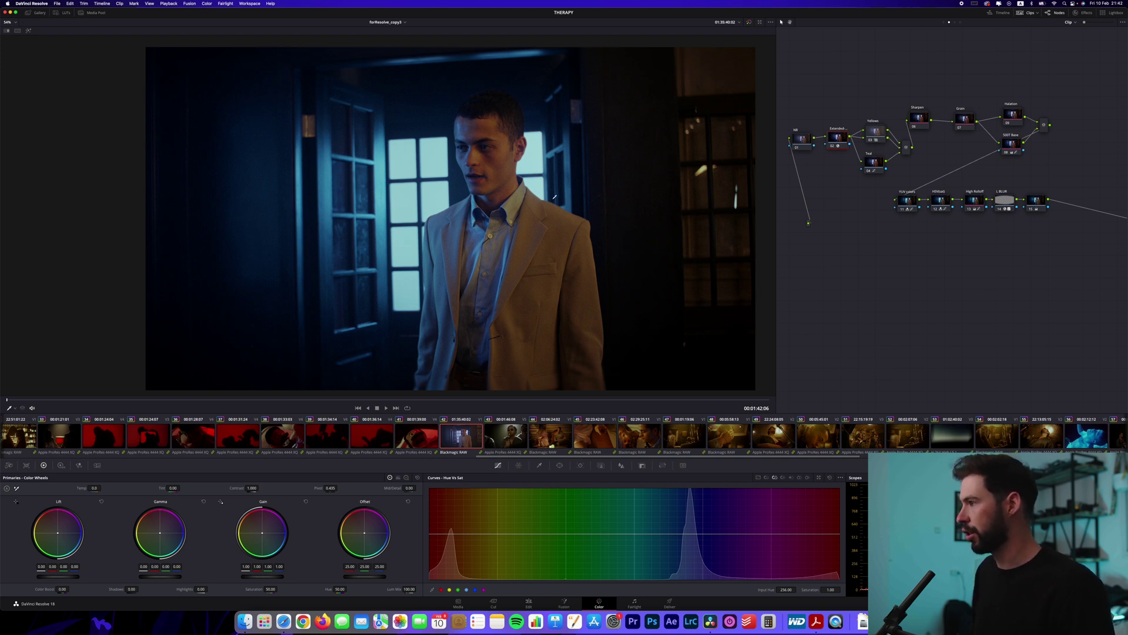
Compare the shot with all grades bypassed, then restore the grade with the lower node row off
key("shift+d")
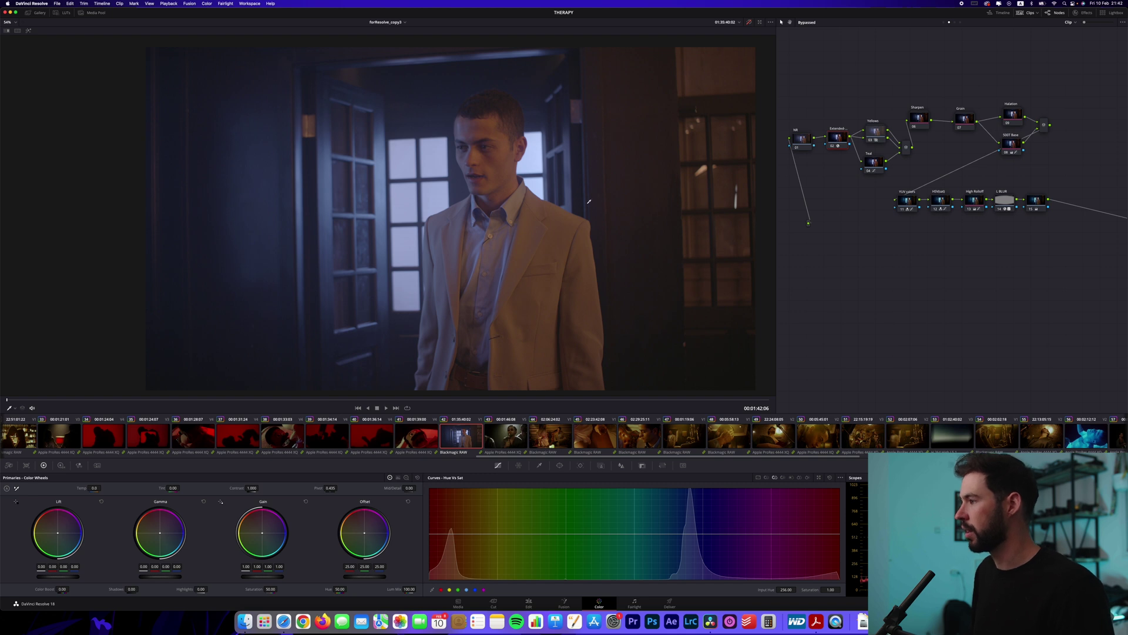
left_click_drag(567, 203, 589, 195)
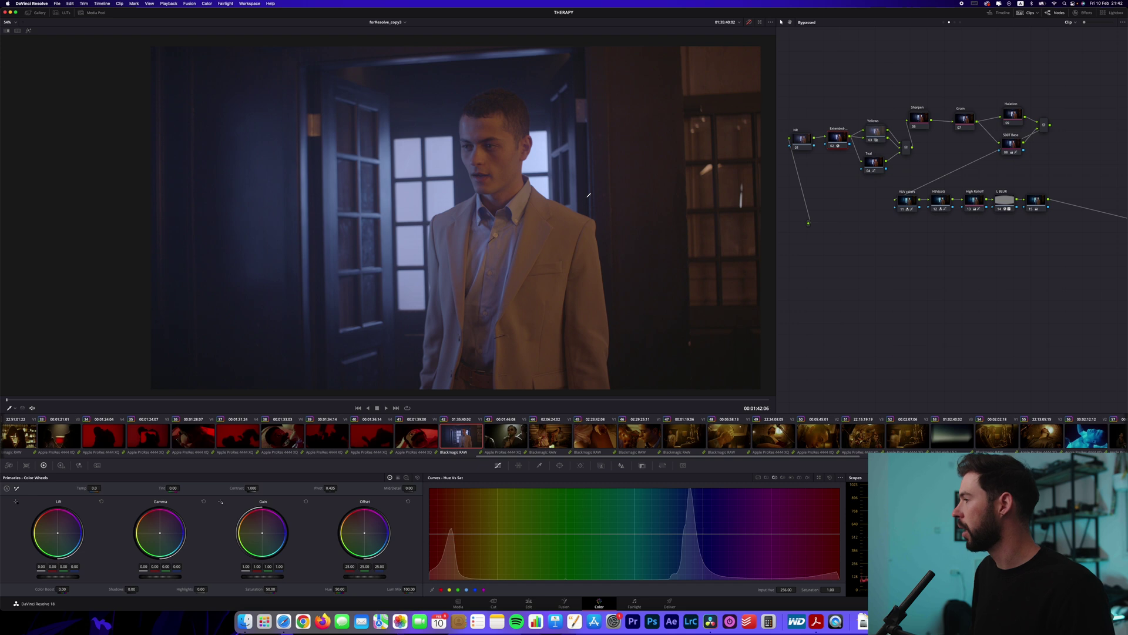
key("shift+d")
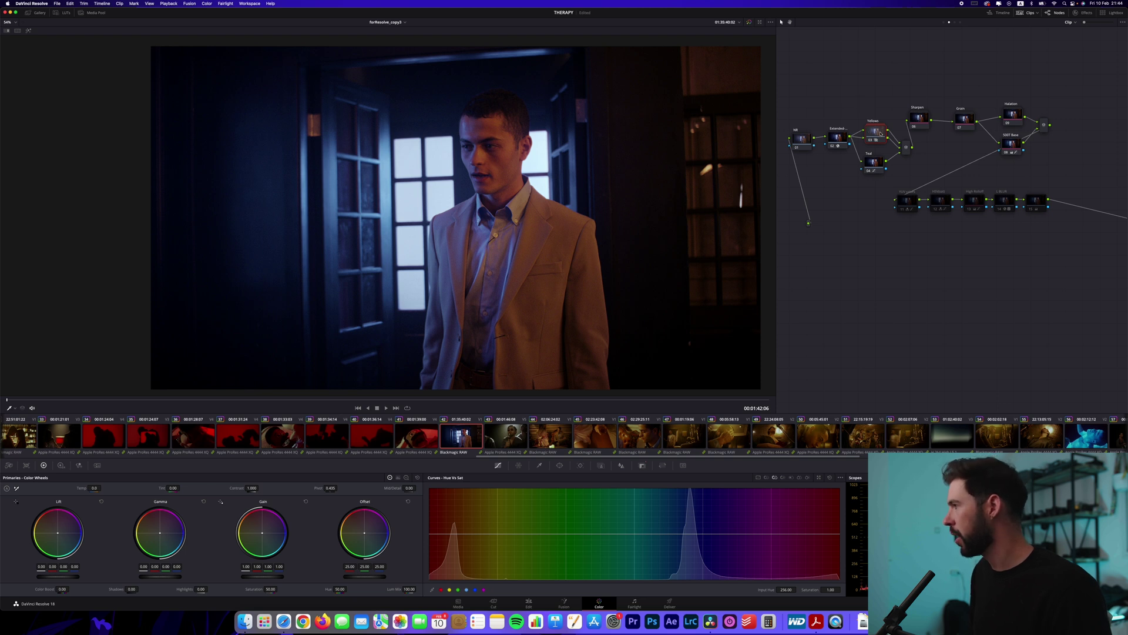
Disable the Teal node's hue-vs-saturation correction and review the Sharpen, Grain, 500T Base and node 11 nodes
left_click(875, 167)
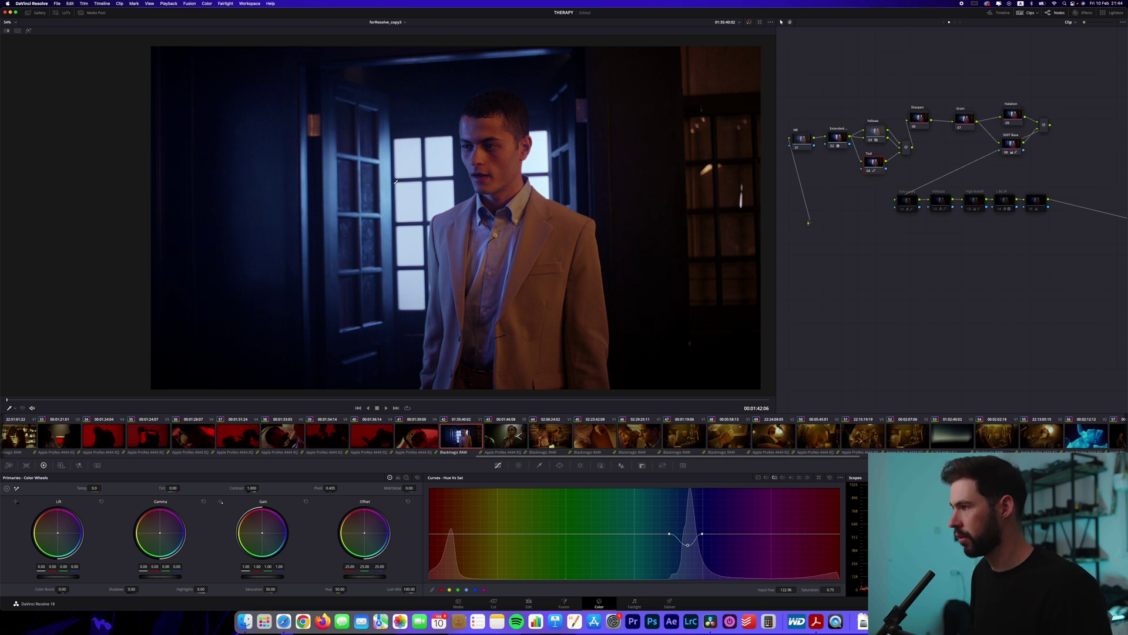
key("super+d")
key("super+d")
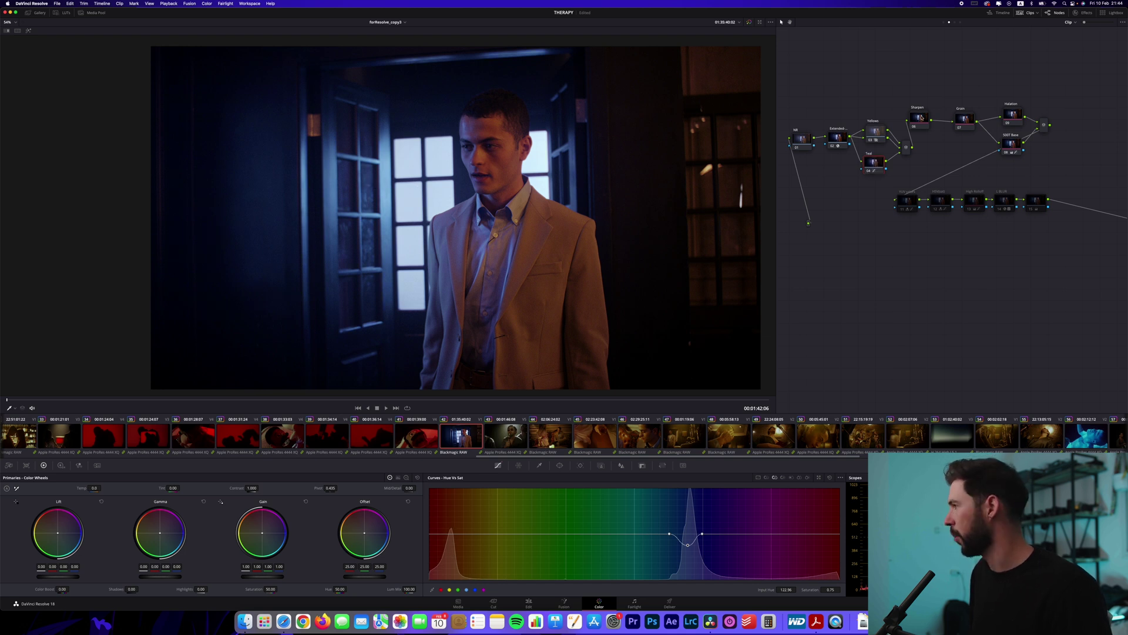
left_click(922, 117)
left_click(966, 124)
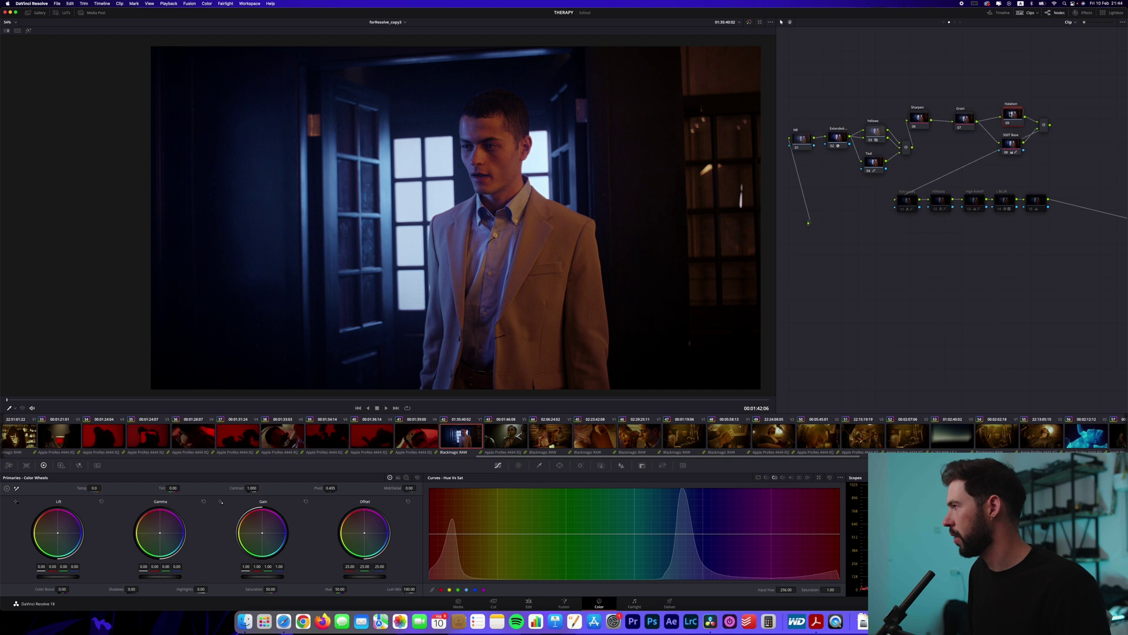
left_click(1012, 144)
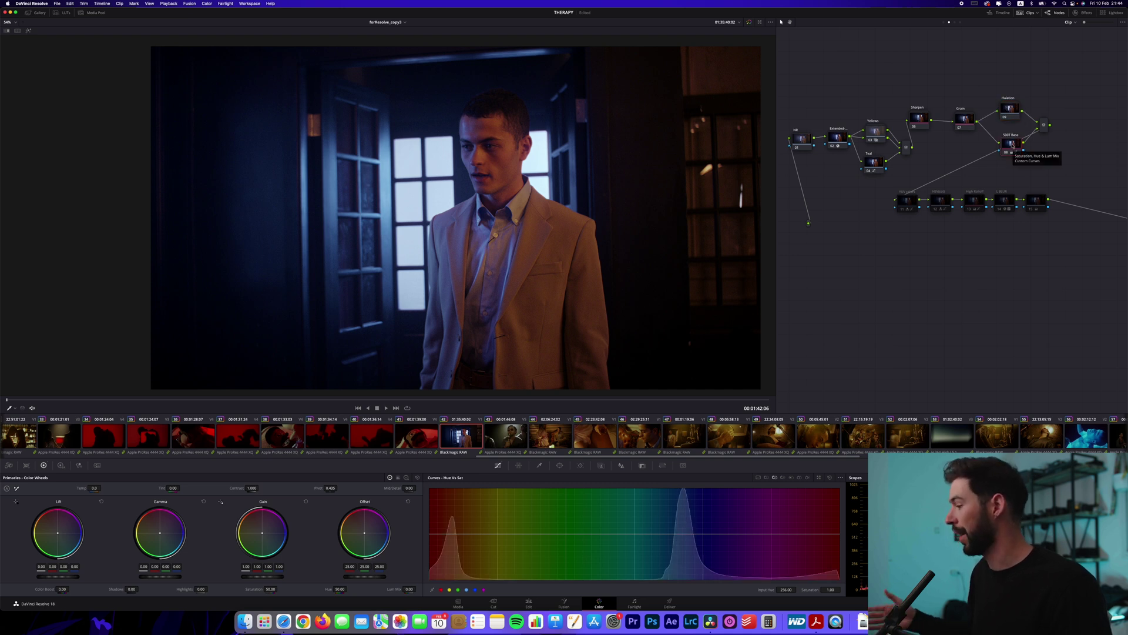
left_click_drag(914, 212, 900, 215)
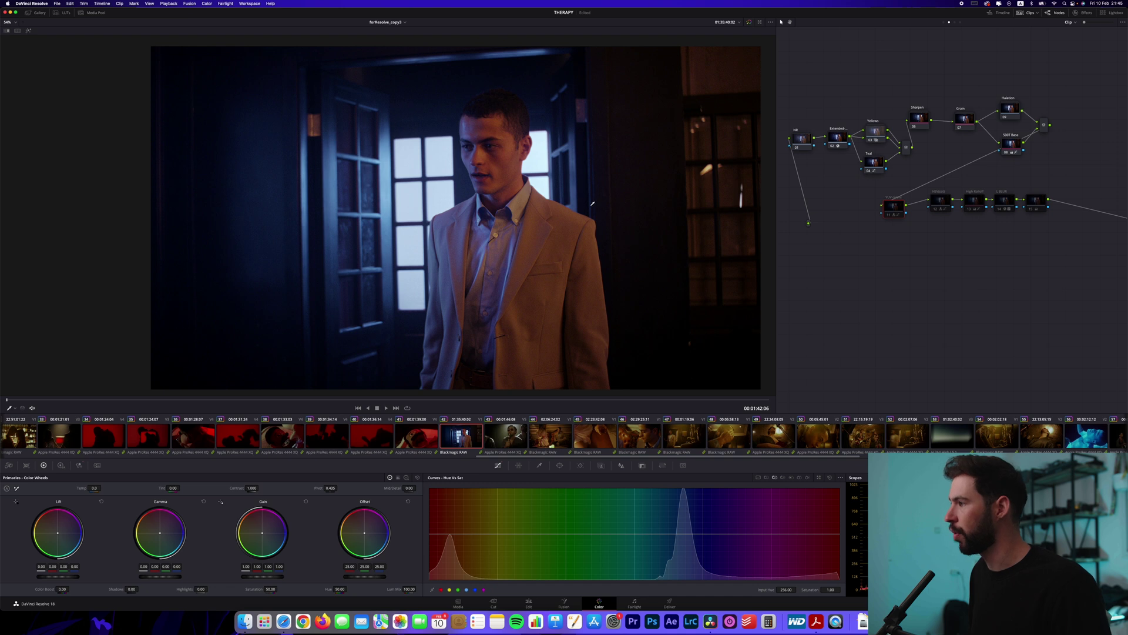
Re-enable the YUV colors node (node 11) and confirm its colour space stays Y'UV
key("super+d")
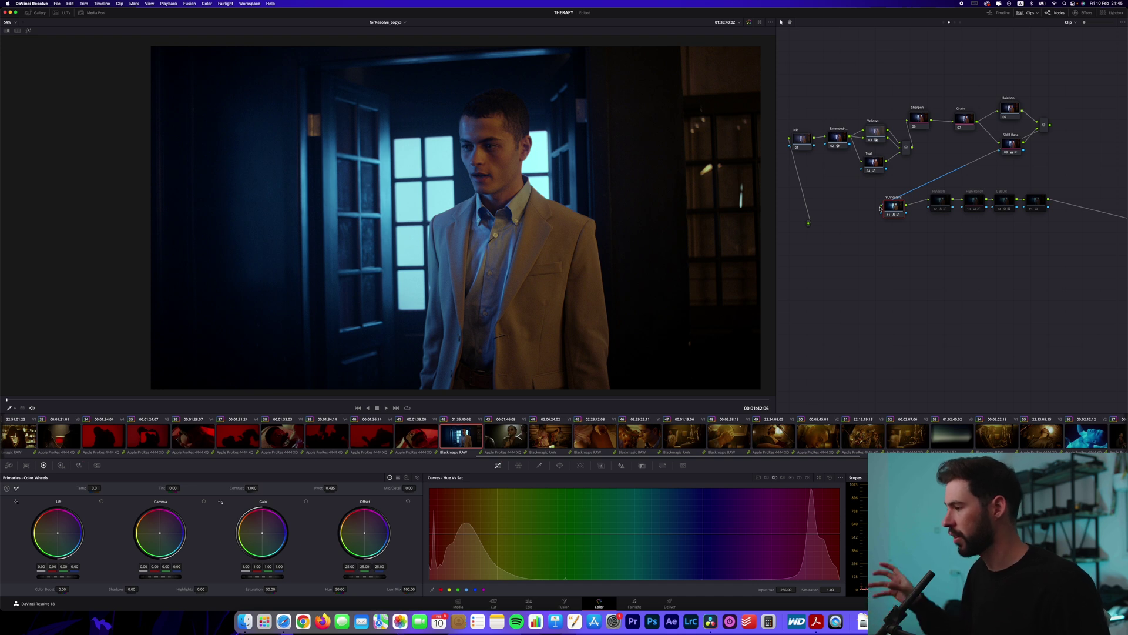
left_click_drag(881, 208, 895, 208)
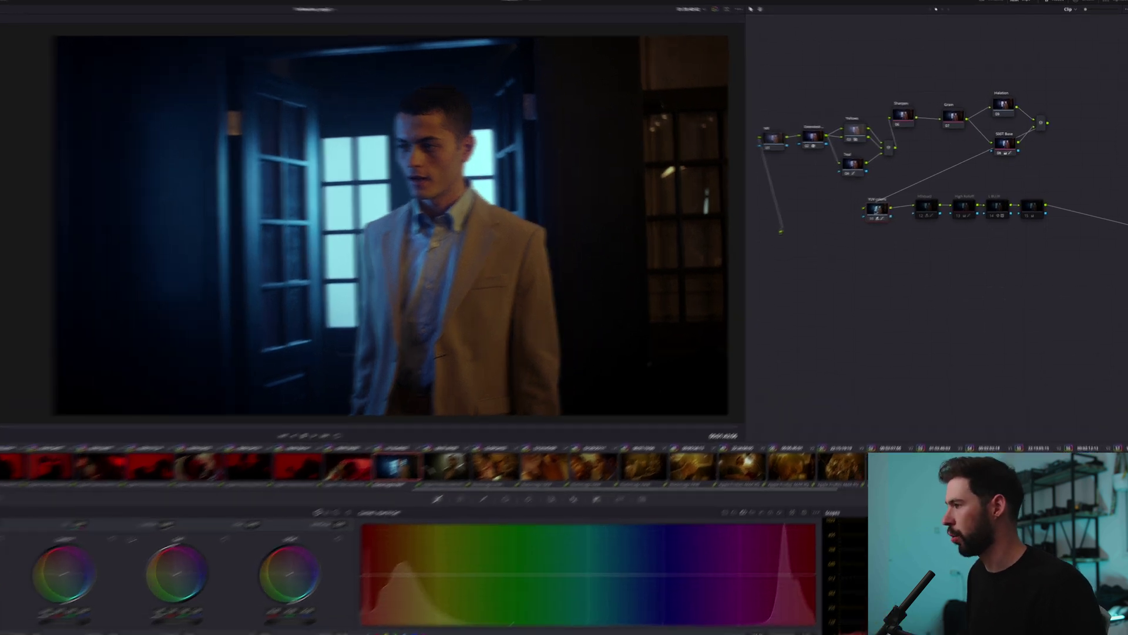
right_click(901, 205)
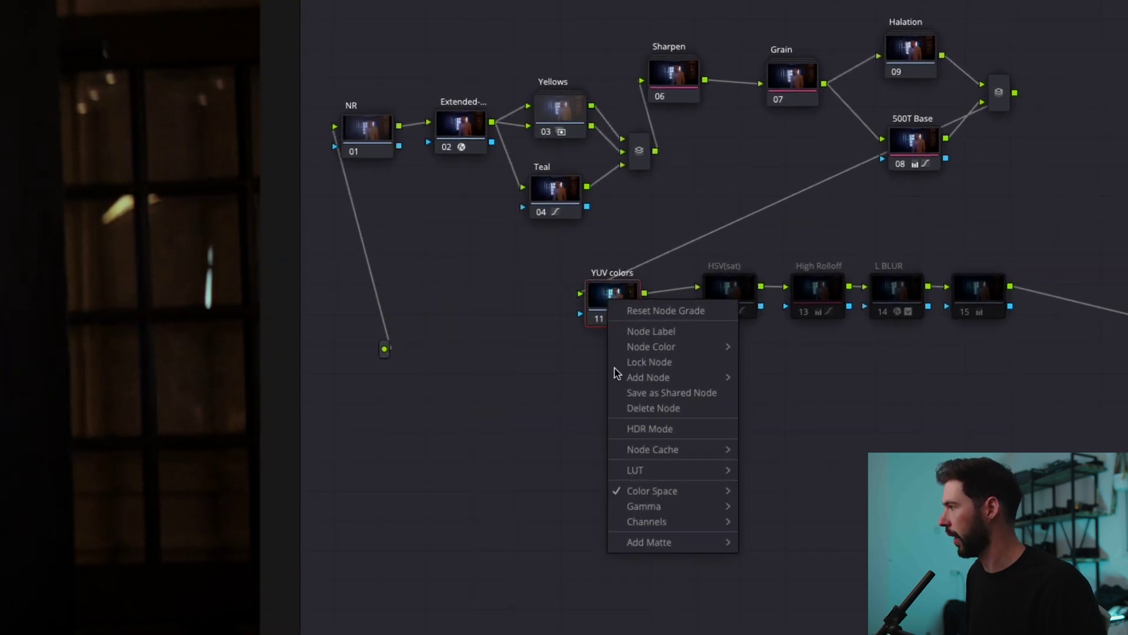
mouse_move(694, 492)
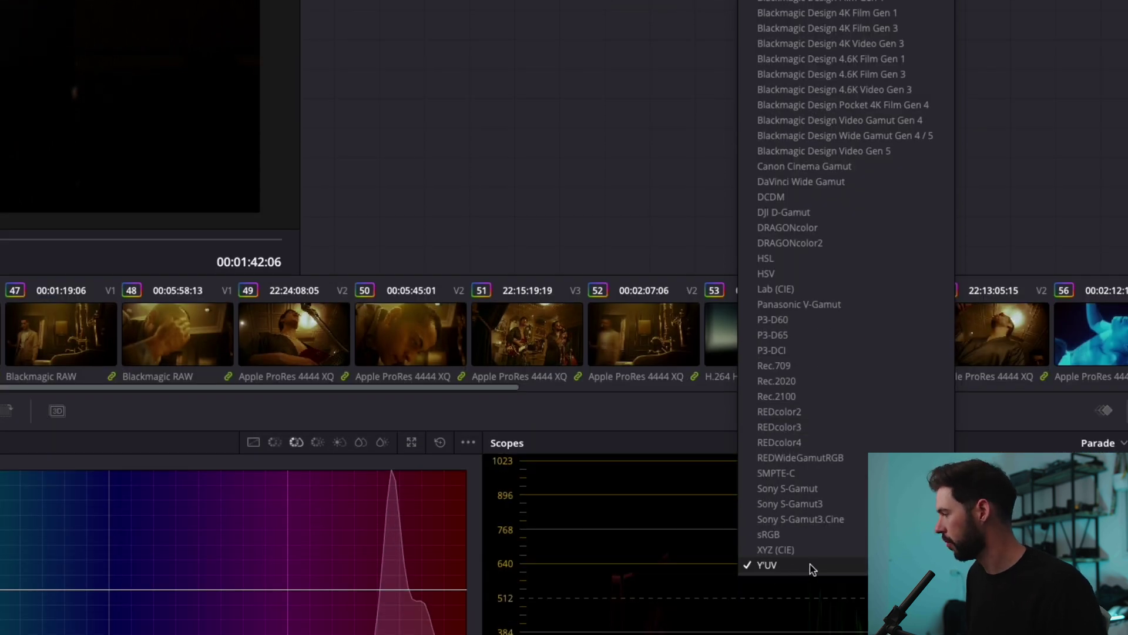
left_click(839, 570)
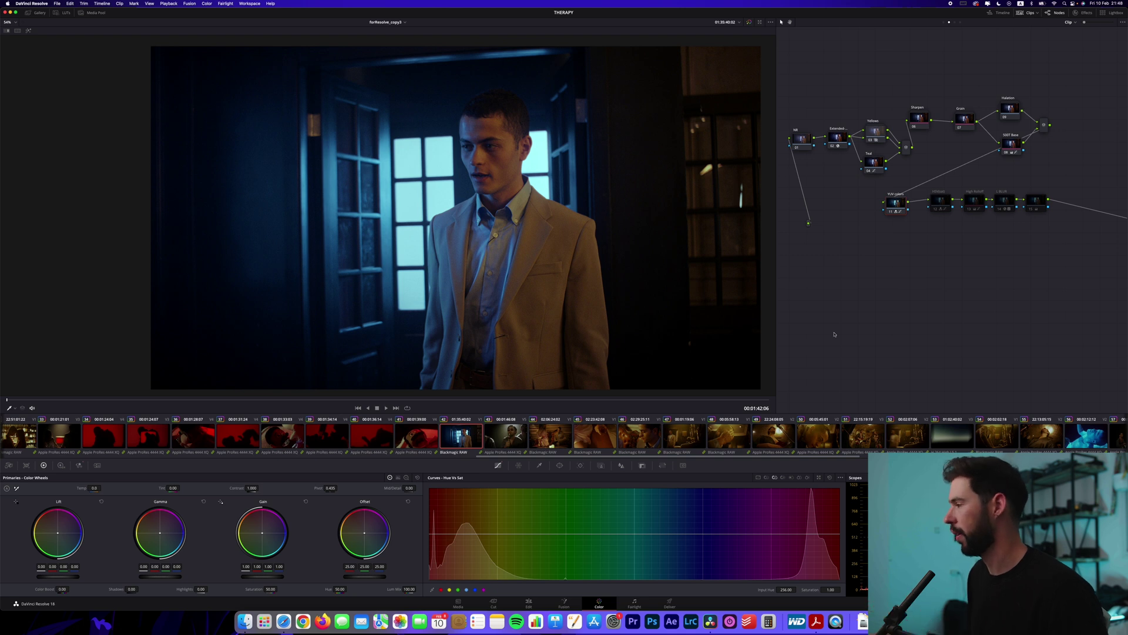
Disable YUV colors and add serial node 12 after it with its colour space set to Y'UV
key("super+d")
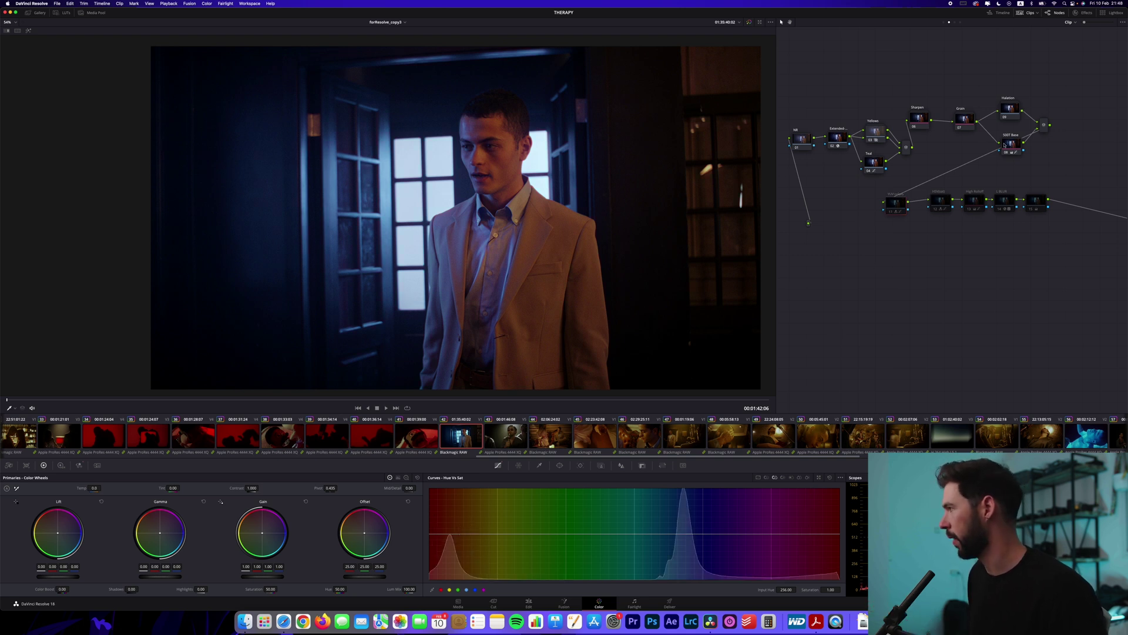
left_click(1012, 145)
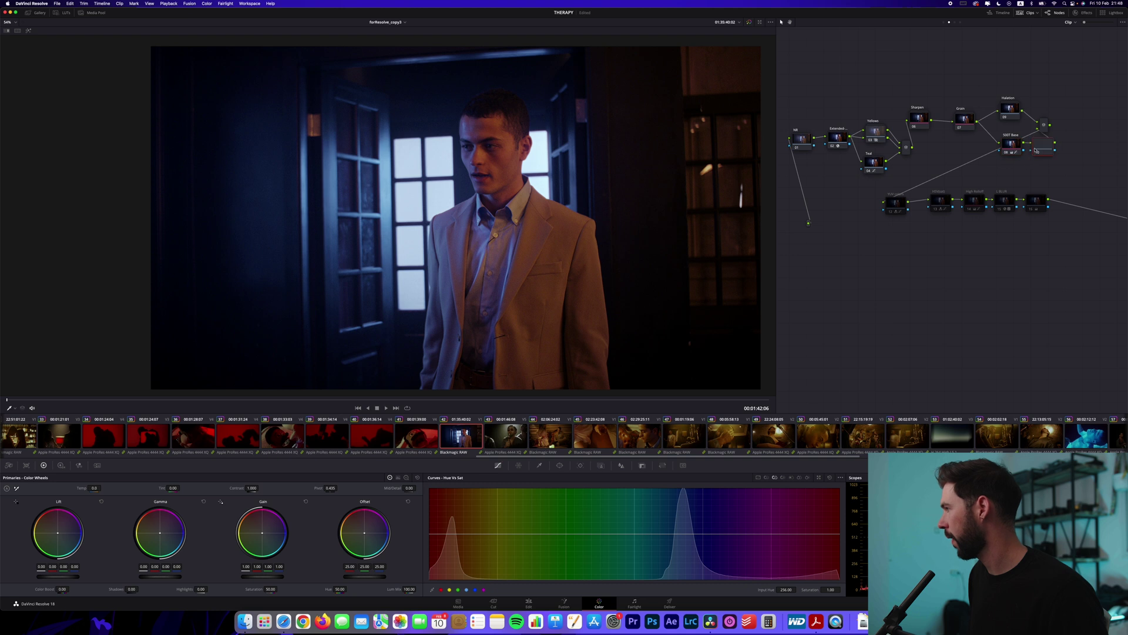
left_click(895, 203)
key("alt+s")
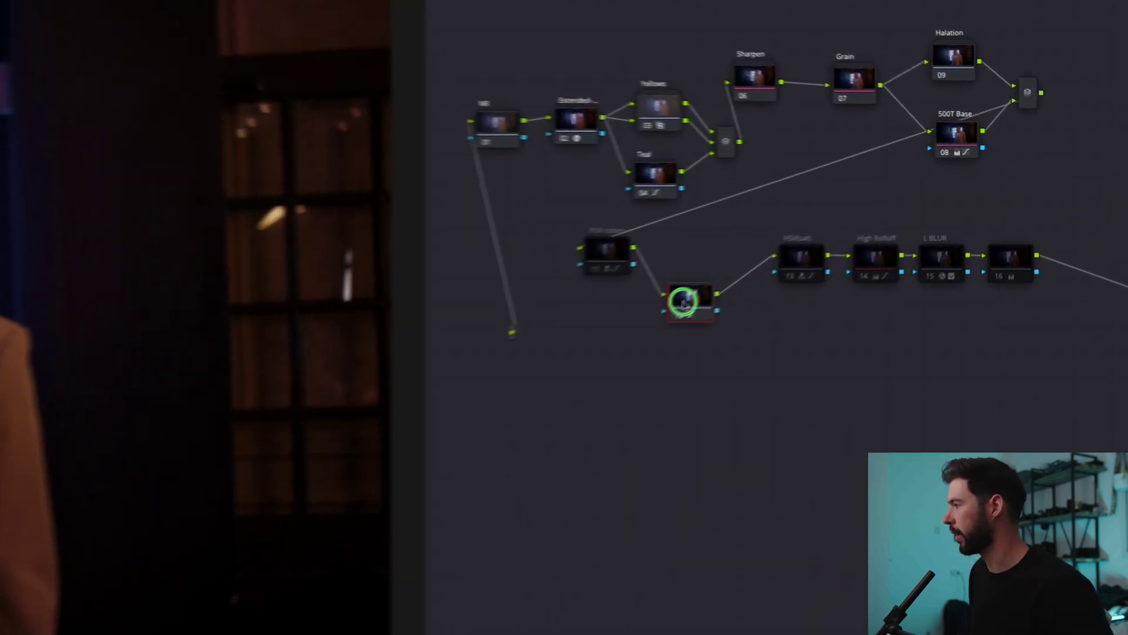
right_click(683, 301)
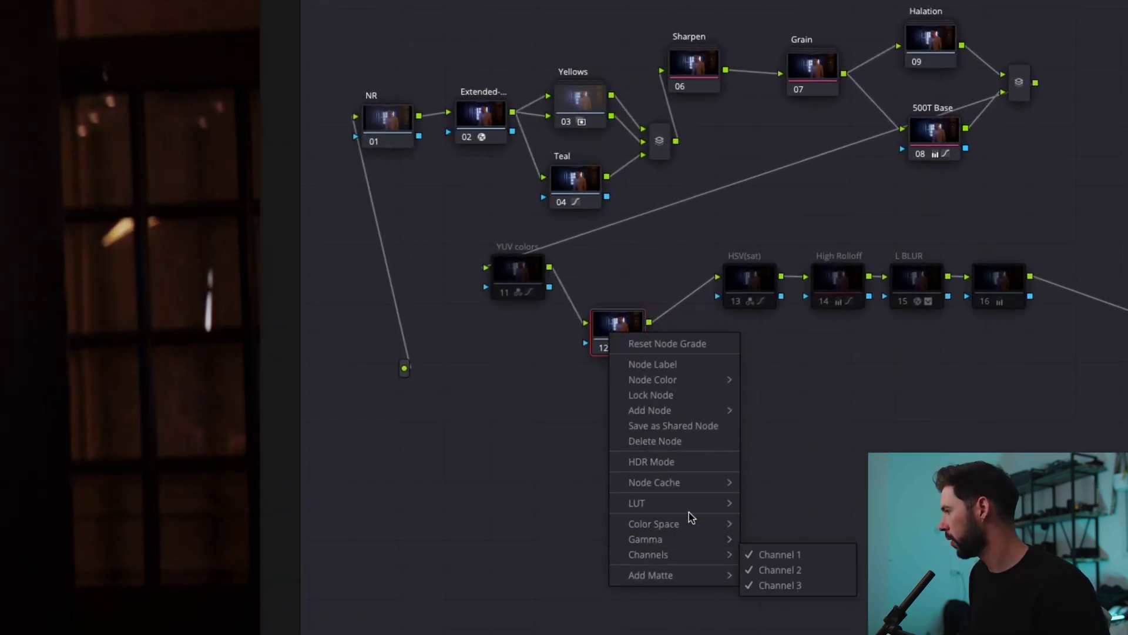
mouse_move(693, 523)
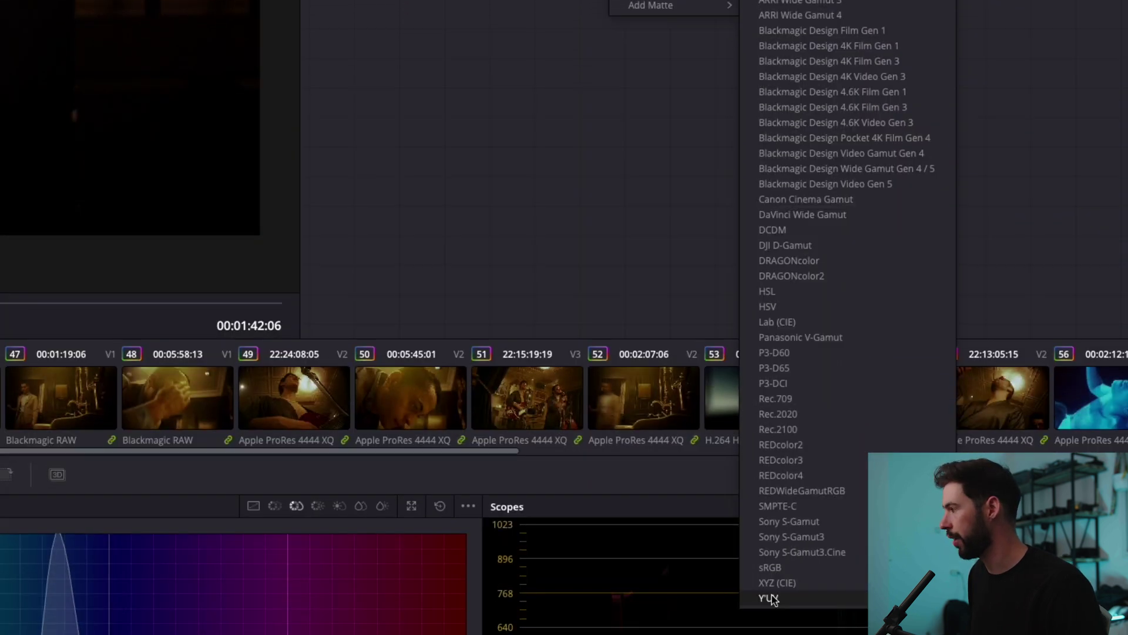
left_click(772, 599)
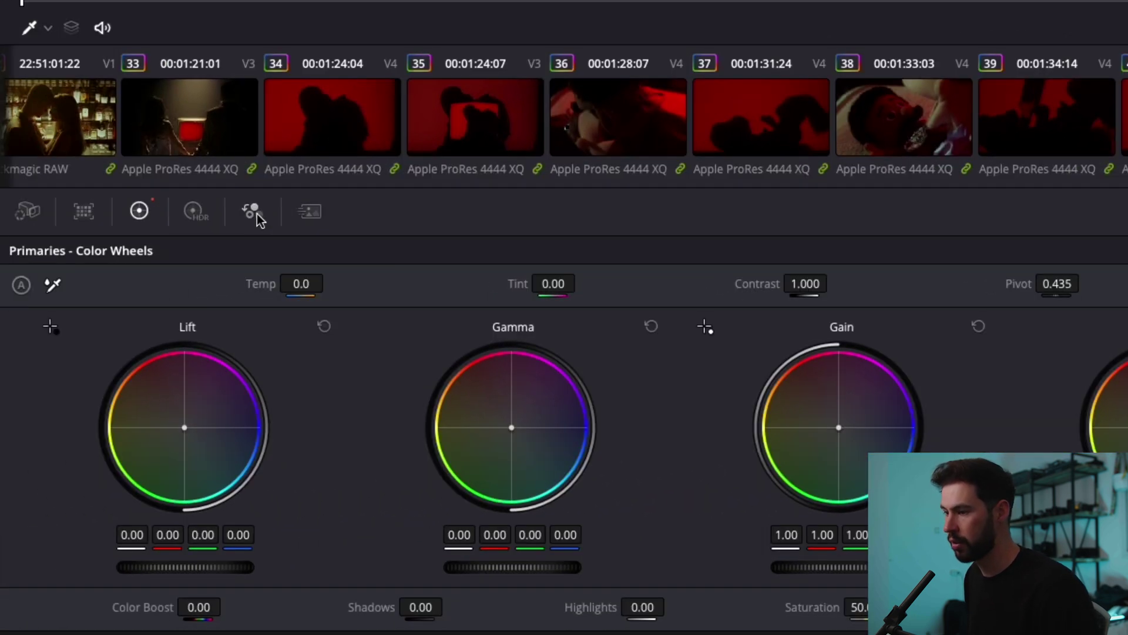
In the RGB Mixer, set the Blue Output's red contribution to -0.07
left_click(254, 213)
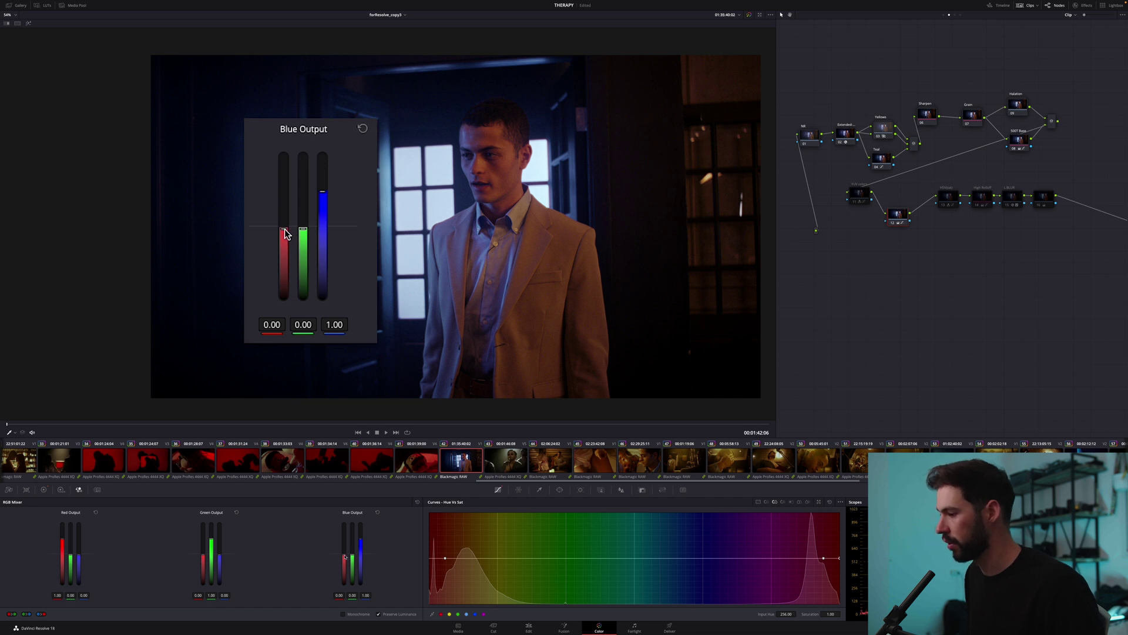
mouse_move(284, 228)
left_mouse_down()
mouse_move(285, 207)
mouse_move(282, 239)
left_mouse_up()
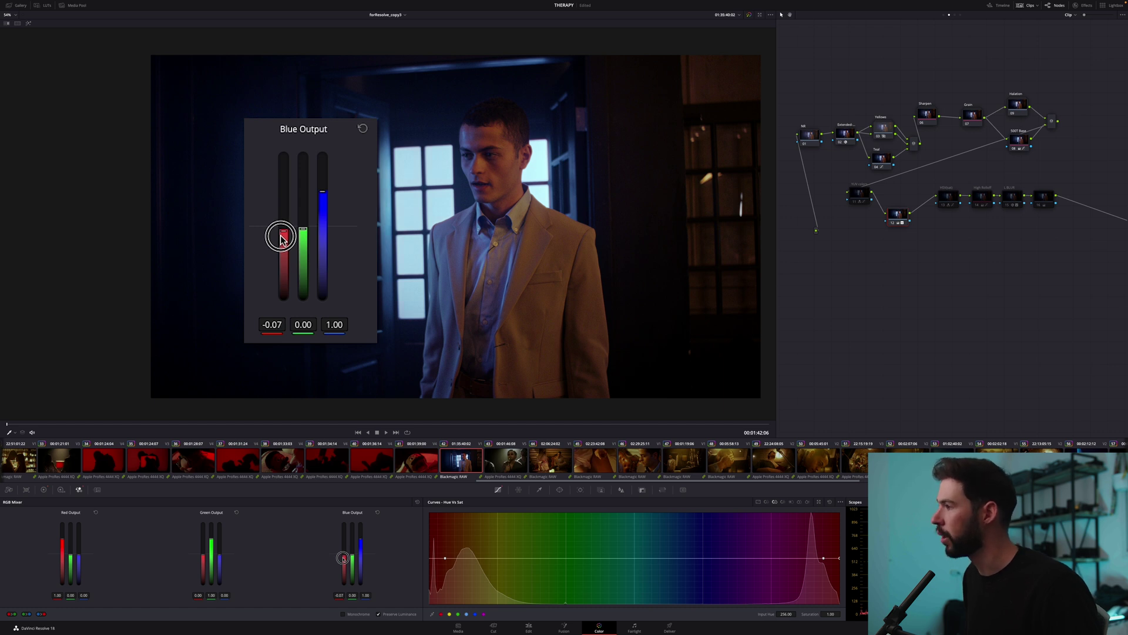
Nudge the Blue Output's red mix from -0.07 down to -0.08
left_click_drag(281, 239, 281, 241)
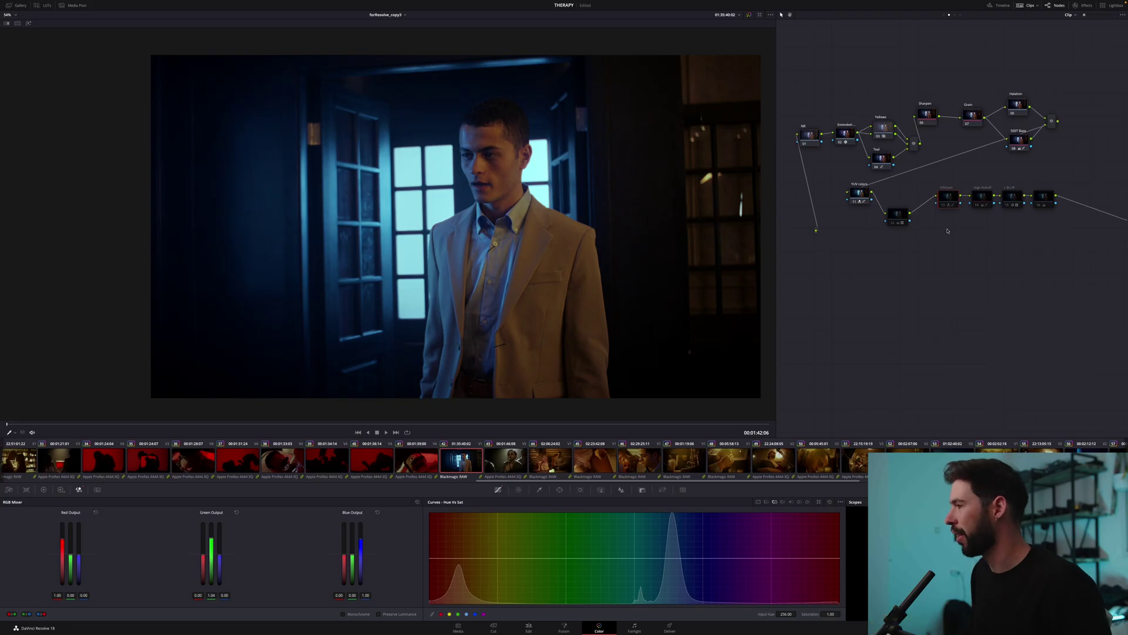
Re-enable nodes 13–16 (HSV(sat), High Rolloff, L BLUR) and check their Custom curves and RGB Mixer
key("ctrl+d")
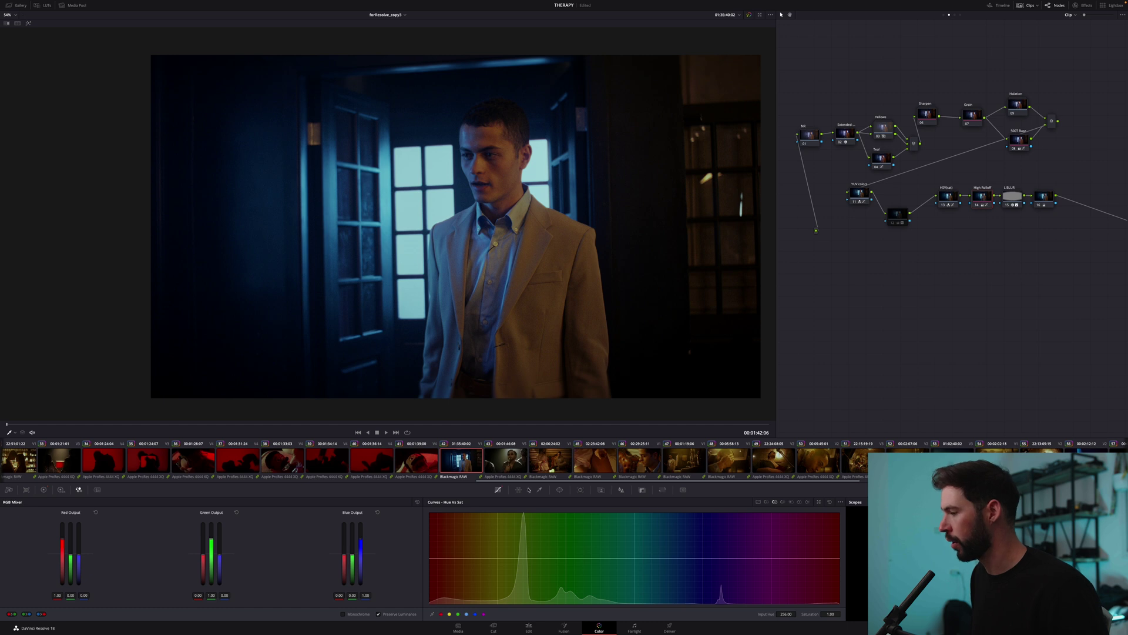
left_click(758, 502)
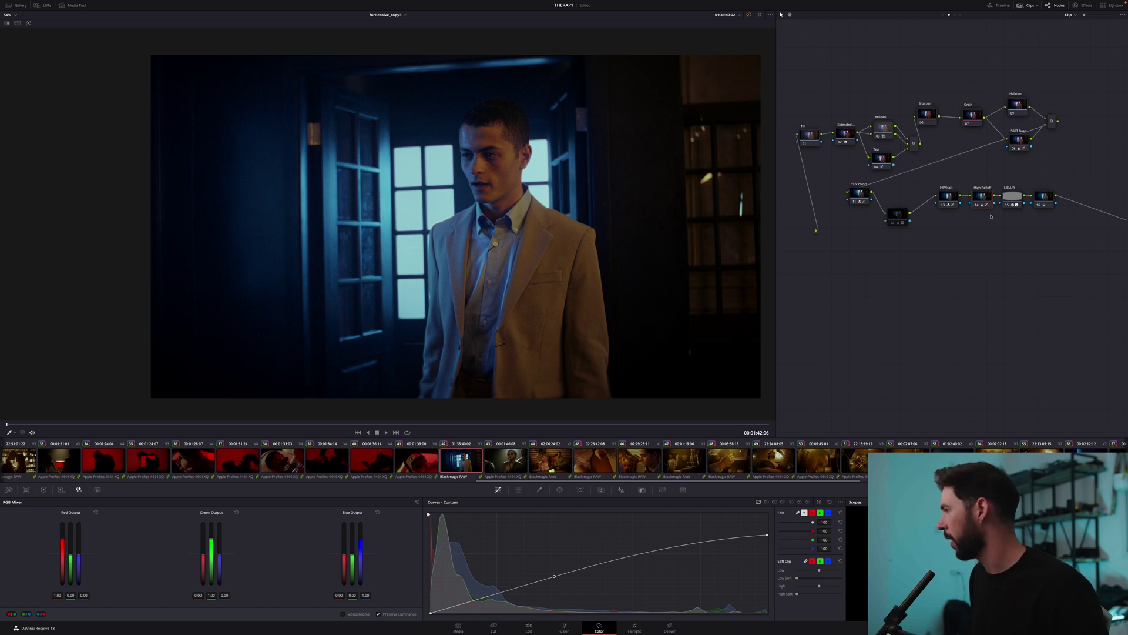
left_click(948, 197)
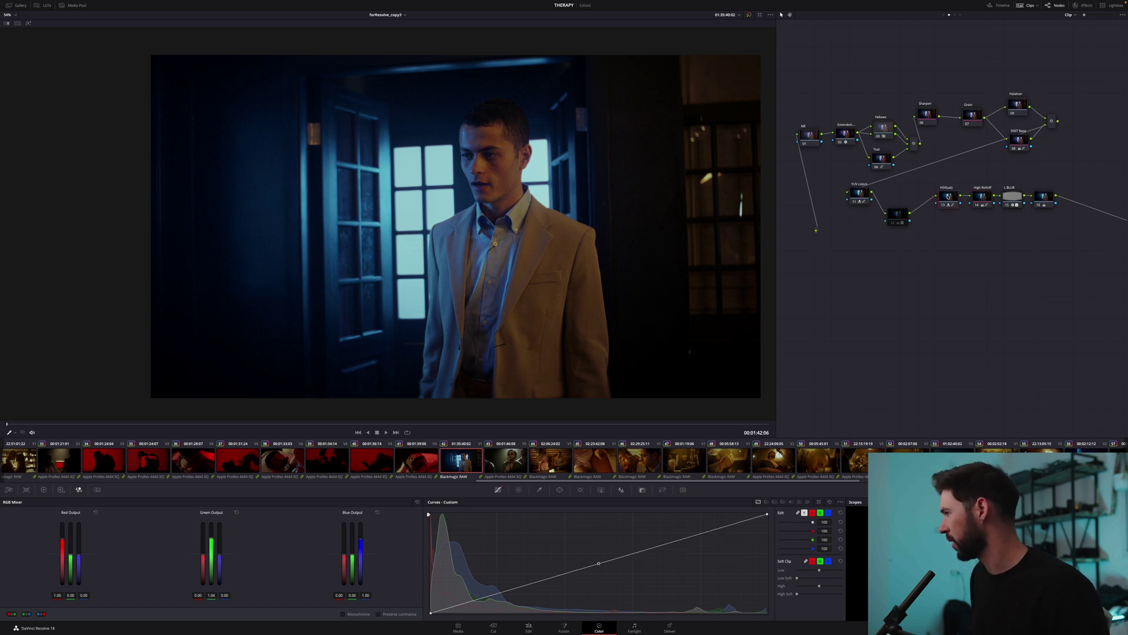
left_click(1018, 202)
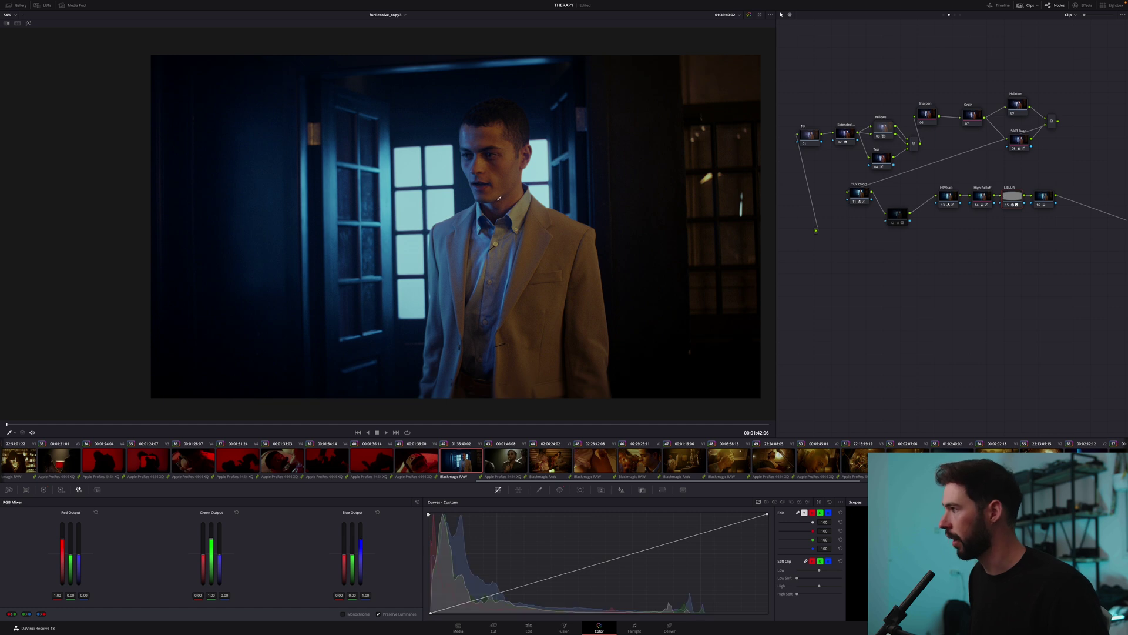
Browse the clip strip and load clip 65, the two men at the vintage microphone
scroll(482, 199, "up", 2)
scroll(500, 289, "up", 6)
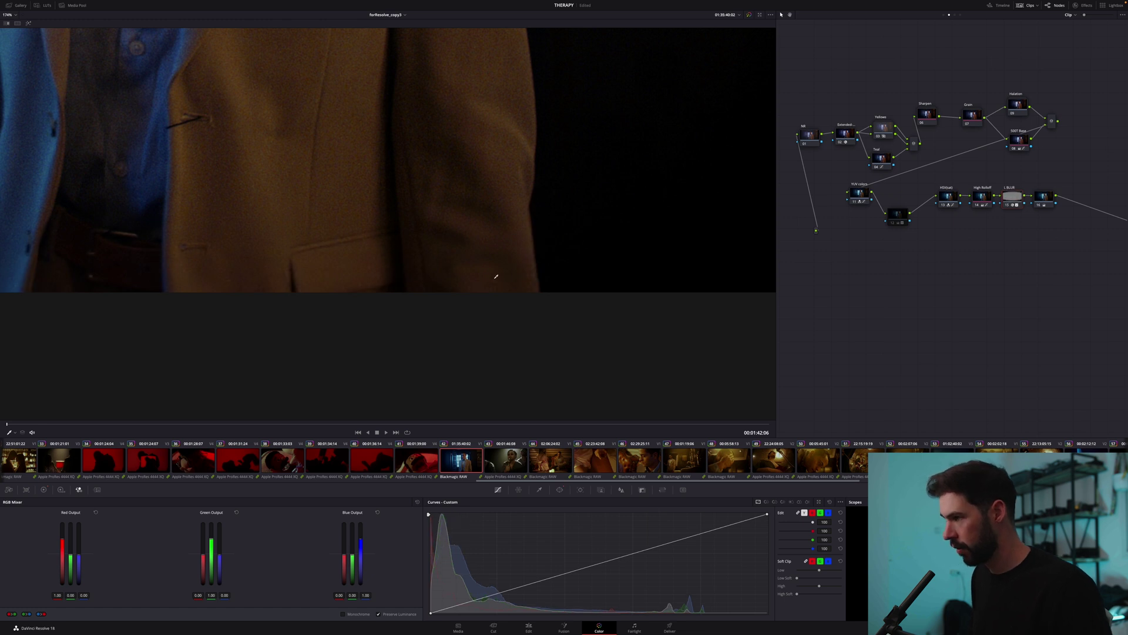
scroll(370, 229, "down", 4)
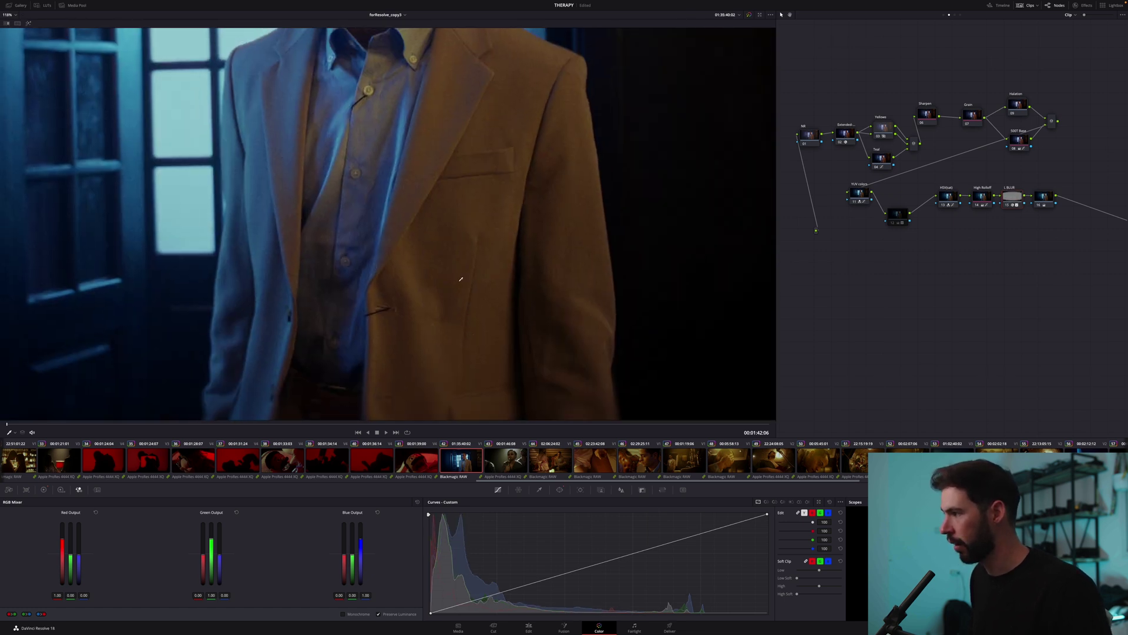
scroll(388, 203, "down", 2)
scroll(382, 198, "down", 2)
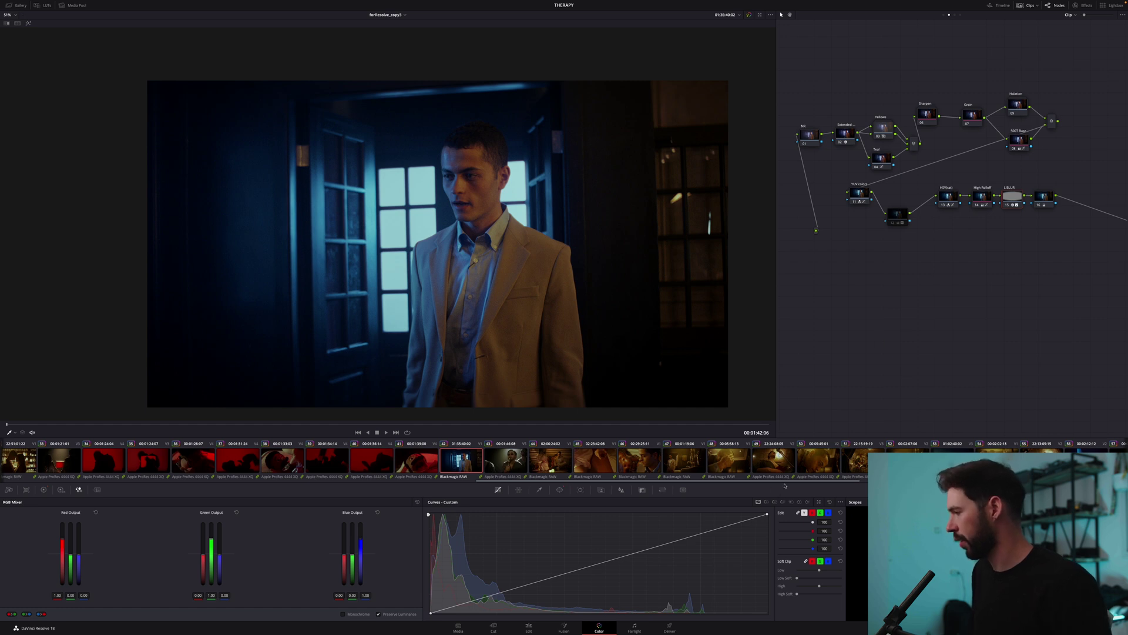
left_click_drag(788, 484, 1055, 484)
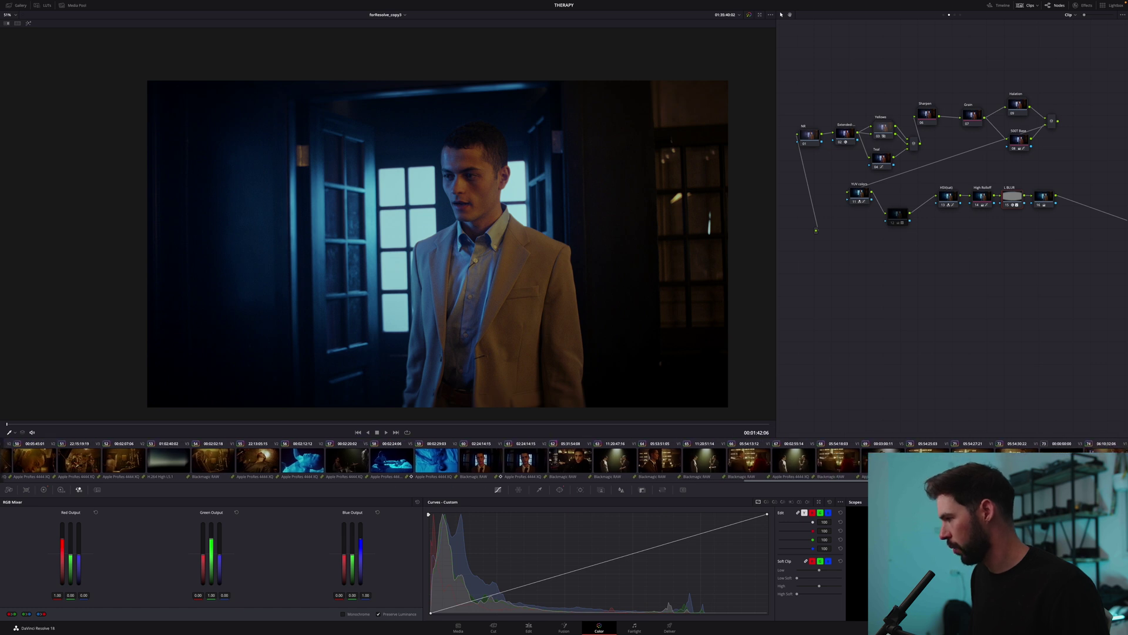
left_click(701, 468)
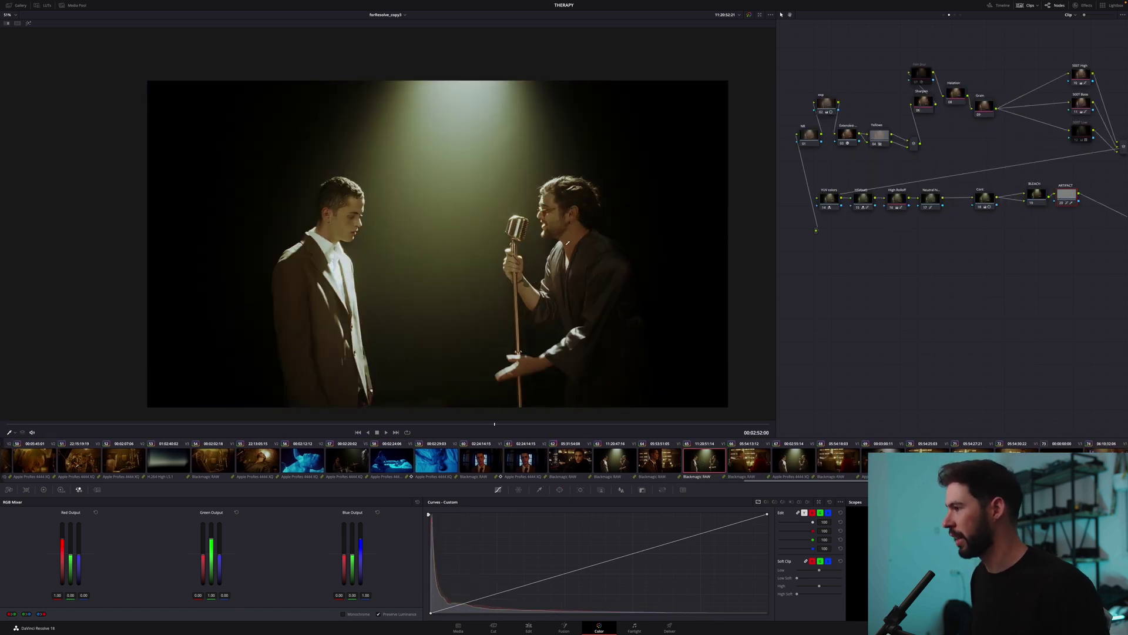
Move the BLEACH node below Cont and toggle it off and on to compare the bleach look
scroll(547, 245, "up", 3)
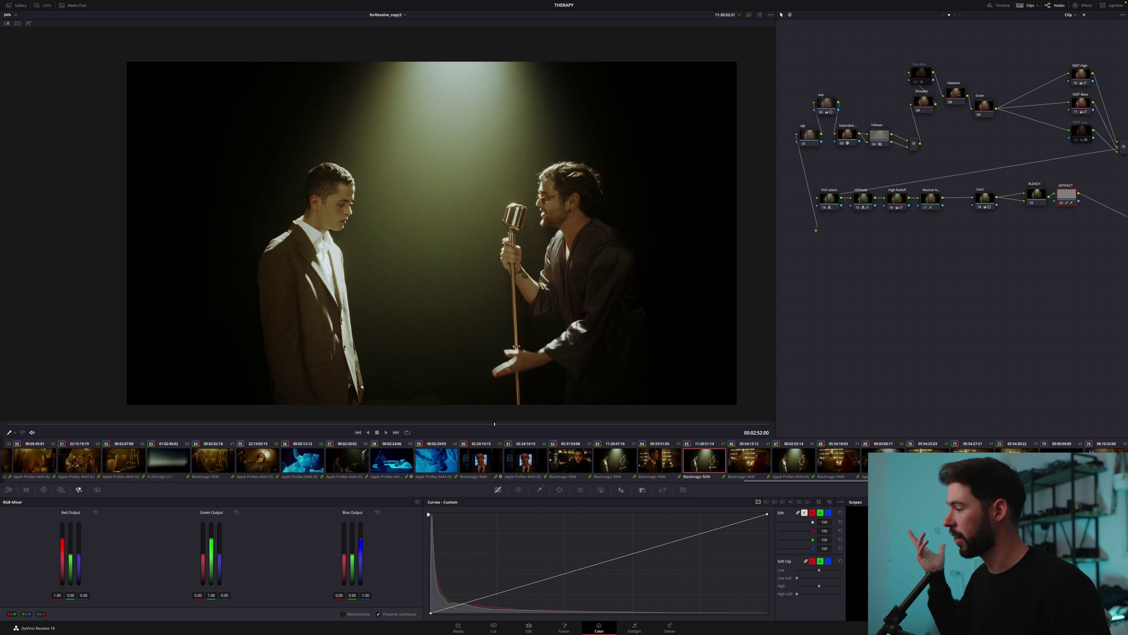
left_click_drag(1036, 194, 1024, 231)
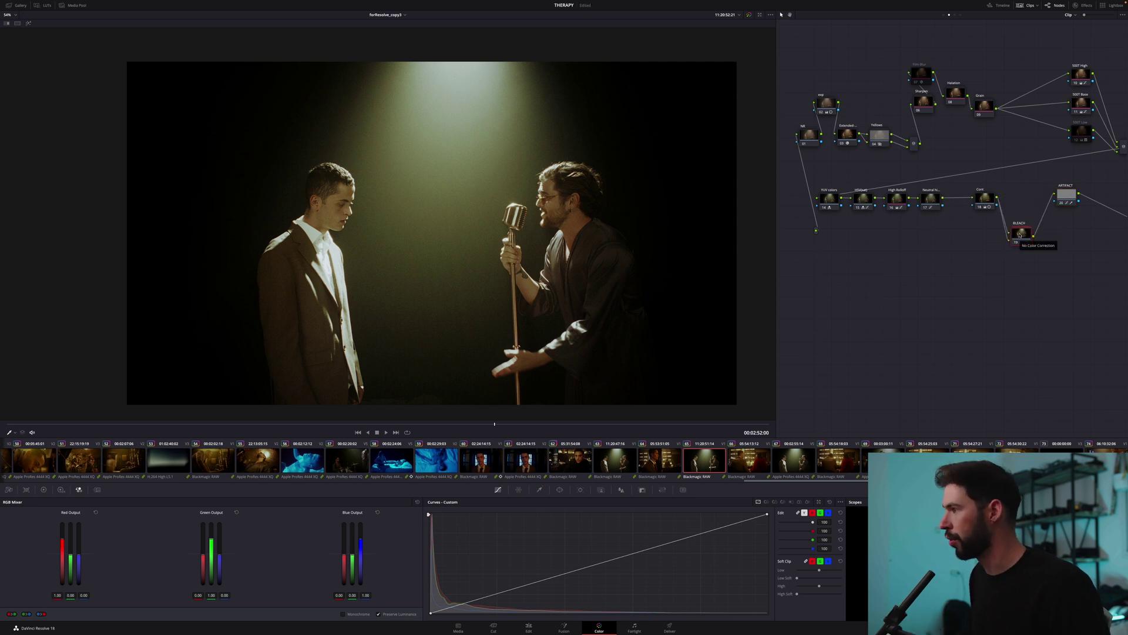
key("ctrl+d")
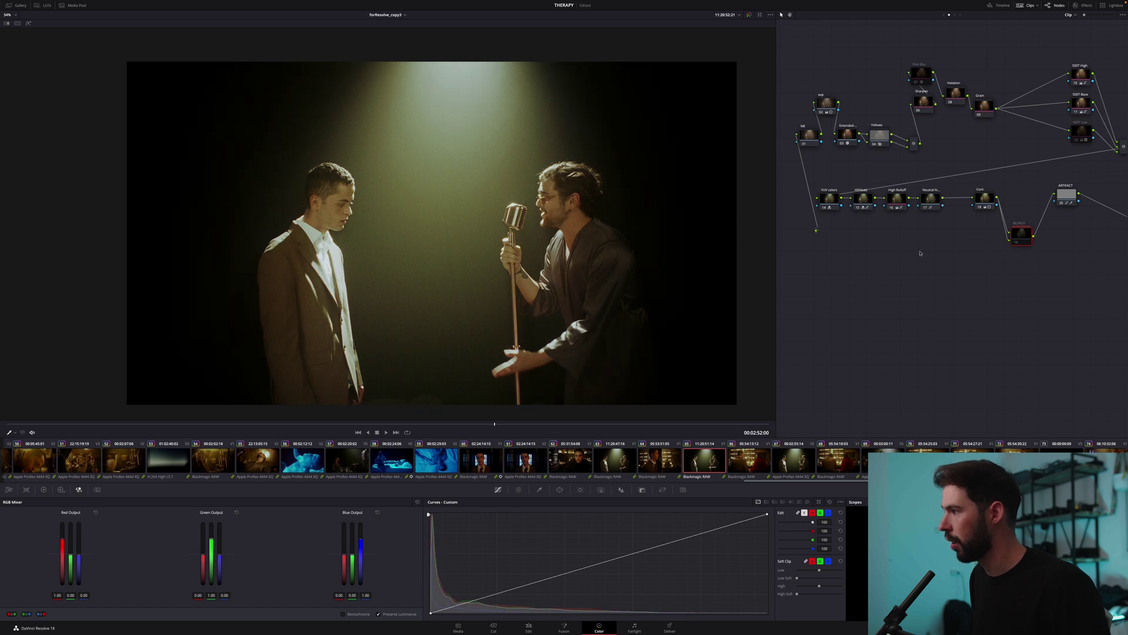
key("ctrl+d")
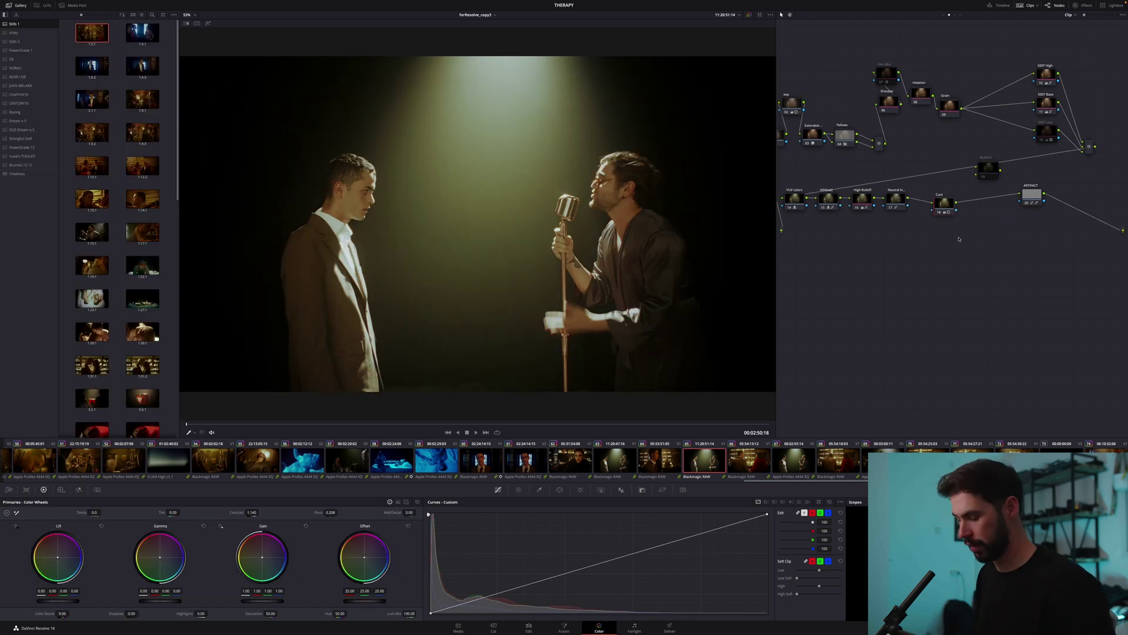
Add layered nodes after Cont, blend the Layer Mixer in Overlay, and drop the layer's saturation to 0.00
key("alt+s")
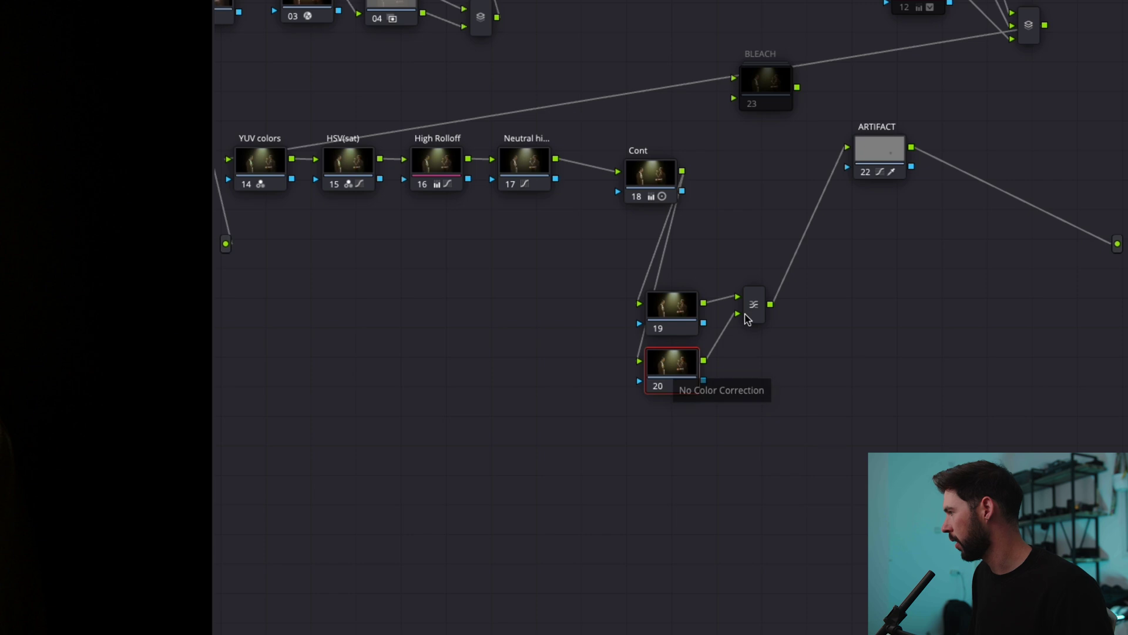
left_click(753, 315)
right_click(758, 312)
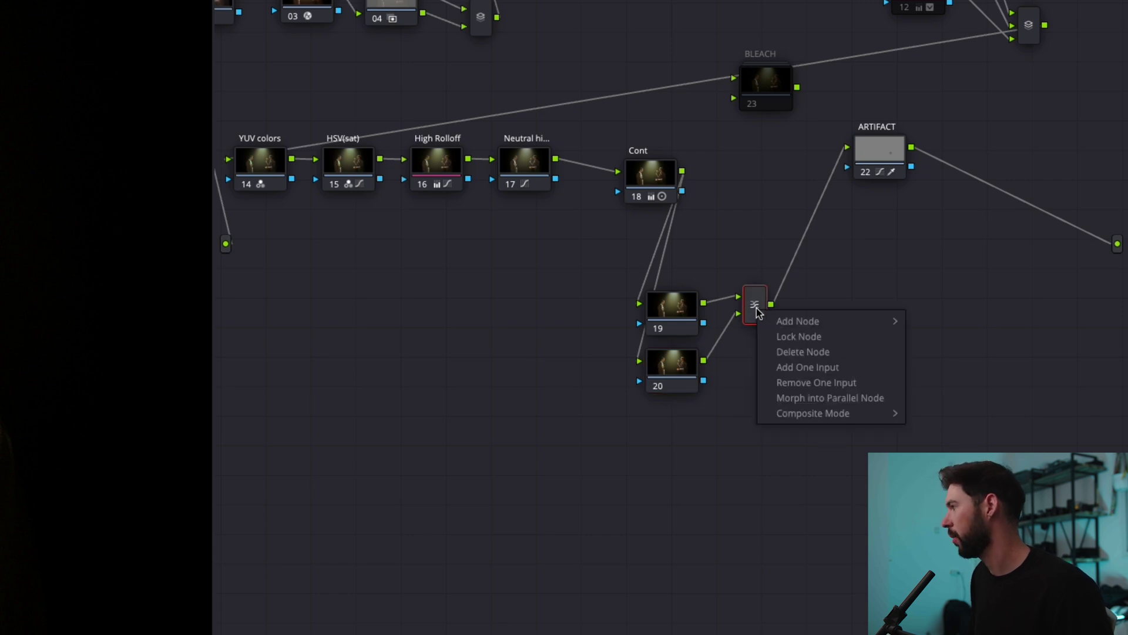
mouse_move(835, 414)
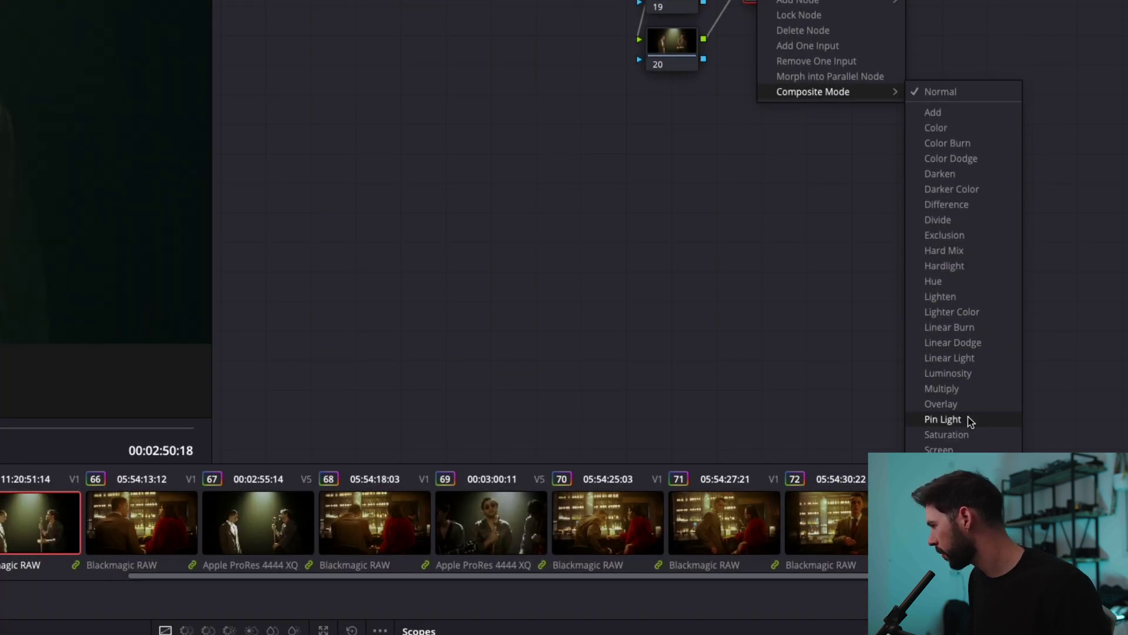
left_click(968, 405)
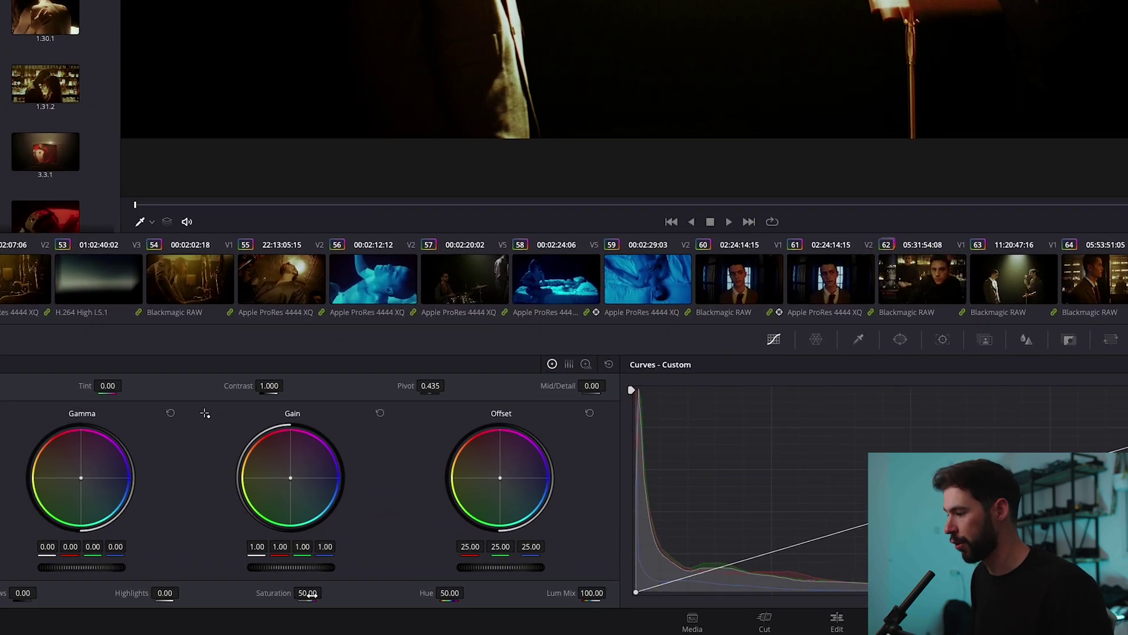
left_click_drag(272, 614, 276, 590)
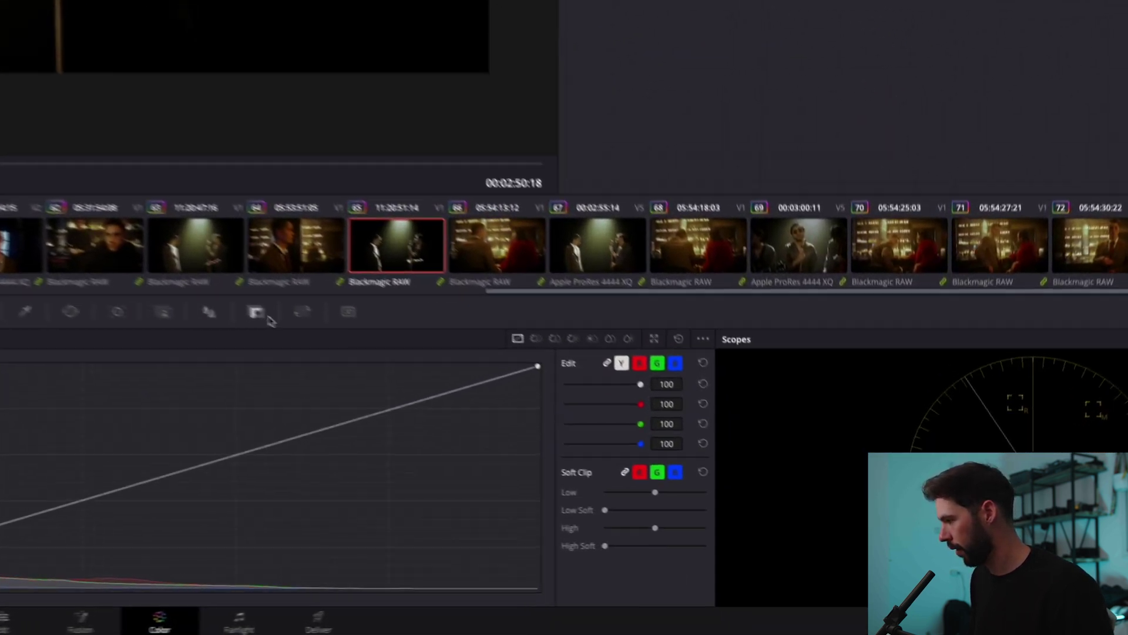
Lower the overlay layer's Key Output Gain to 0.815 in the Key palette
left_click(477, 408)
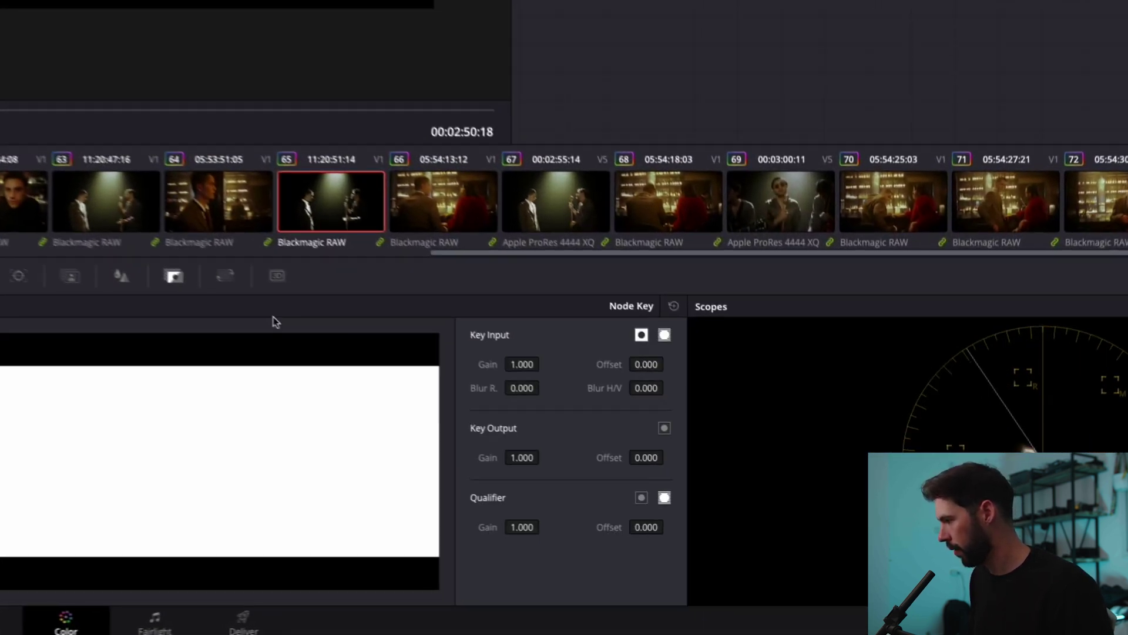
left_click_drag(509, 453, 368, 462)
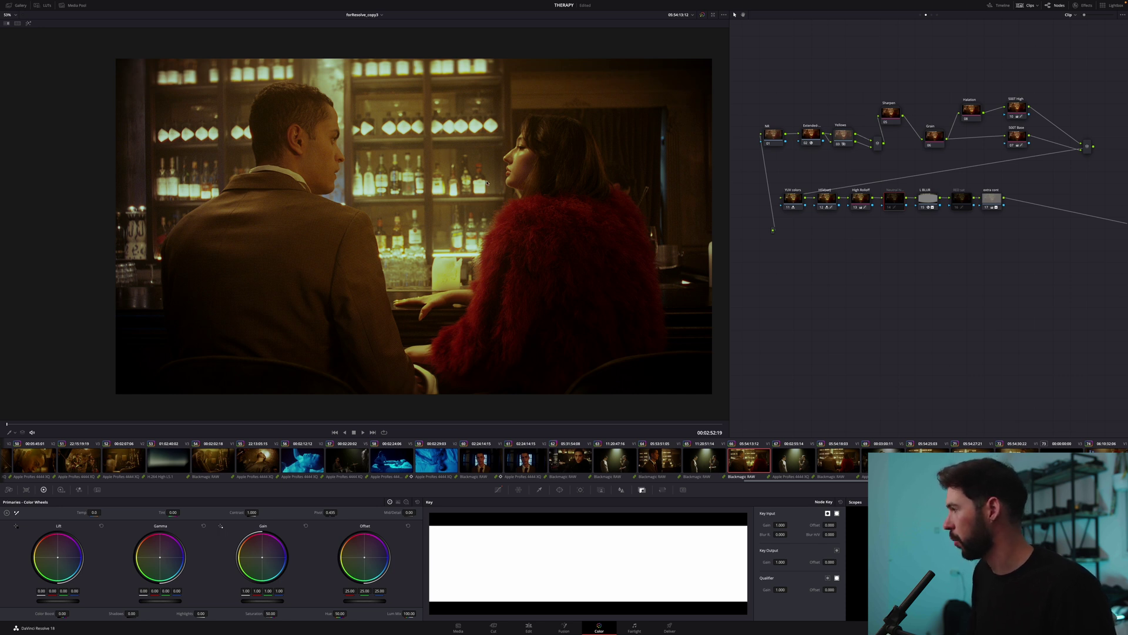
Enable the Neutral highlights node on the bar shot, compare it bypassed twice, and leave it on
key("ctrl+d")
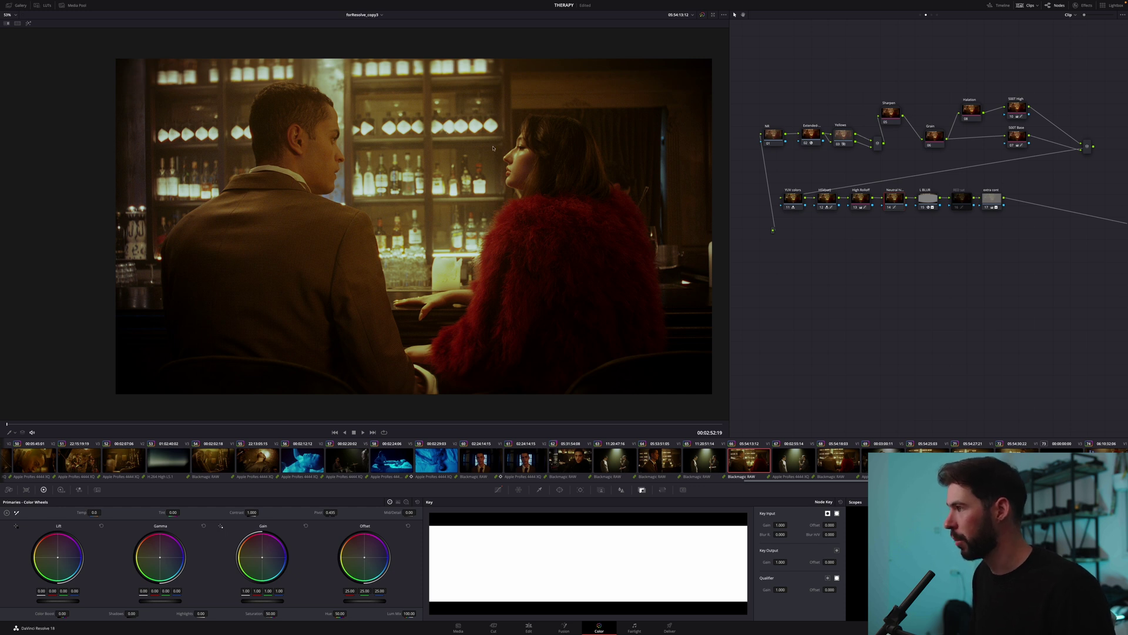
key("ctrl+d")
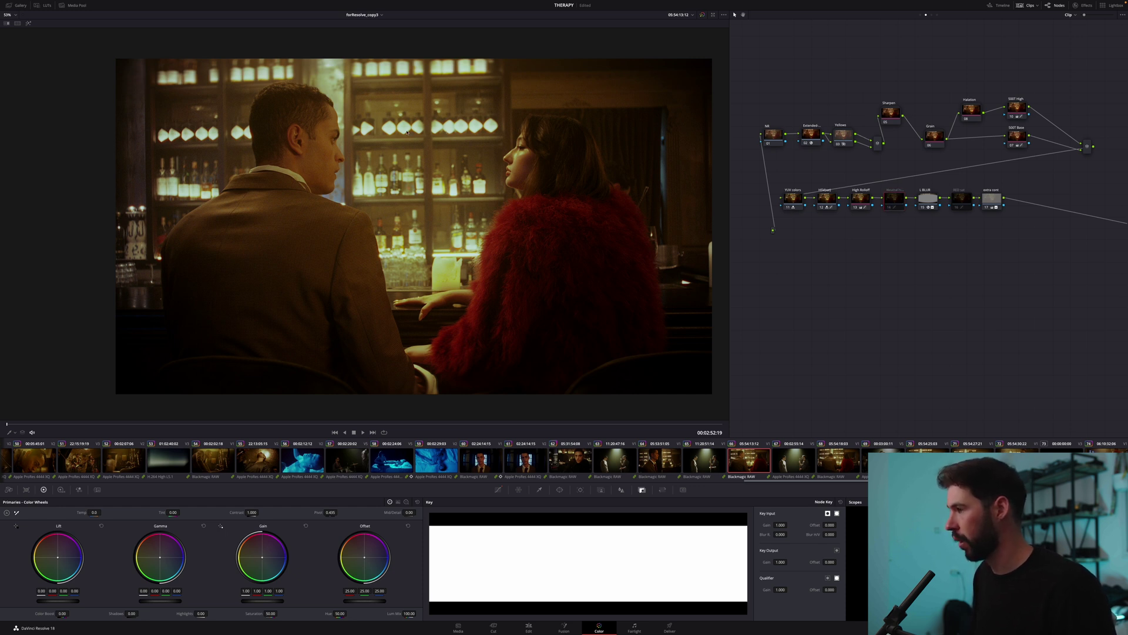
key("ctrl+d")
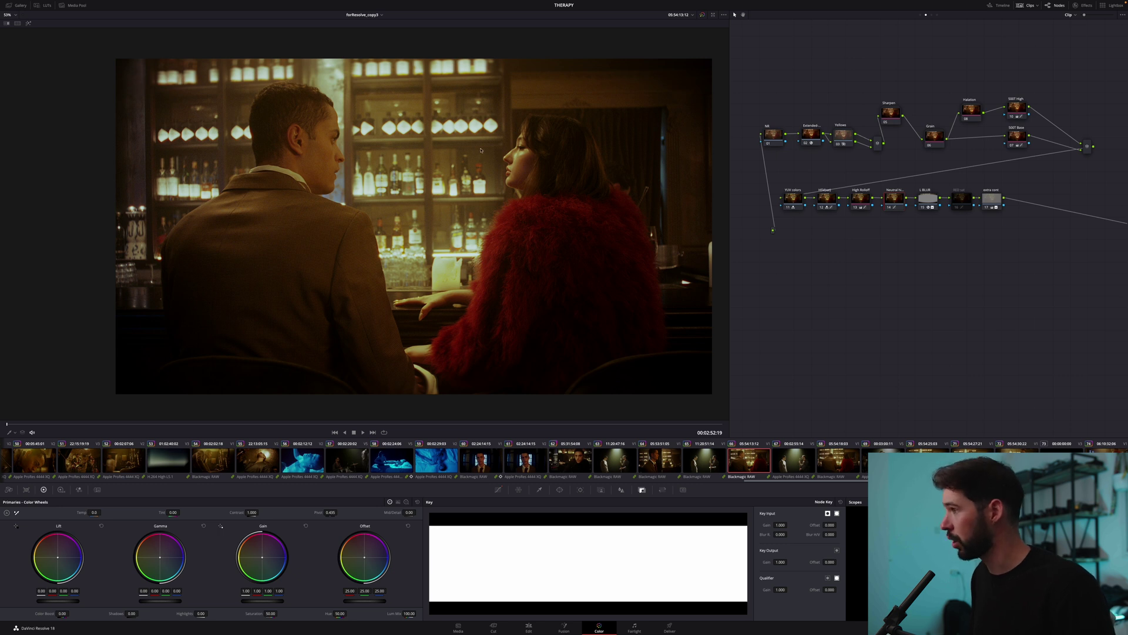
scroll(481, 151, "up", 5)
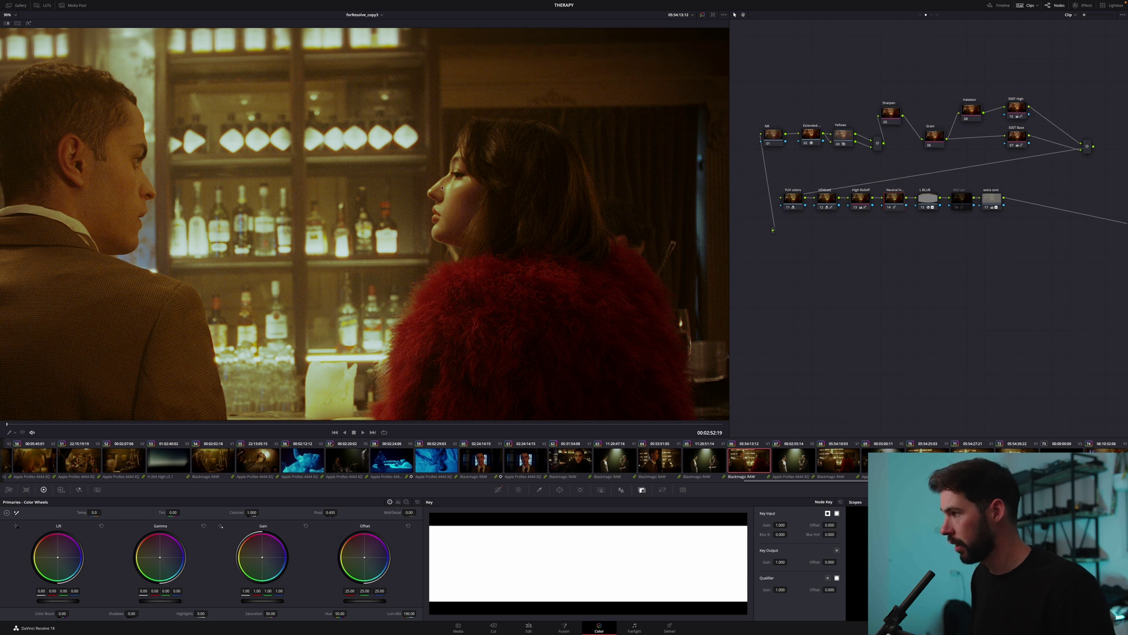
scroll(433, 207, "down", 1)
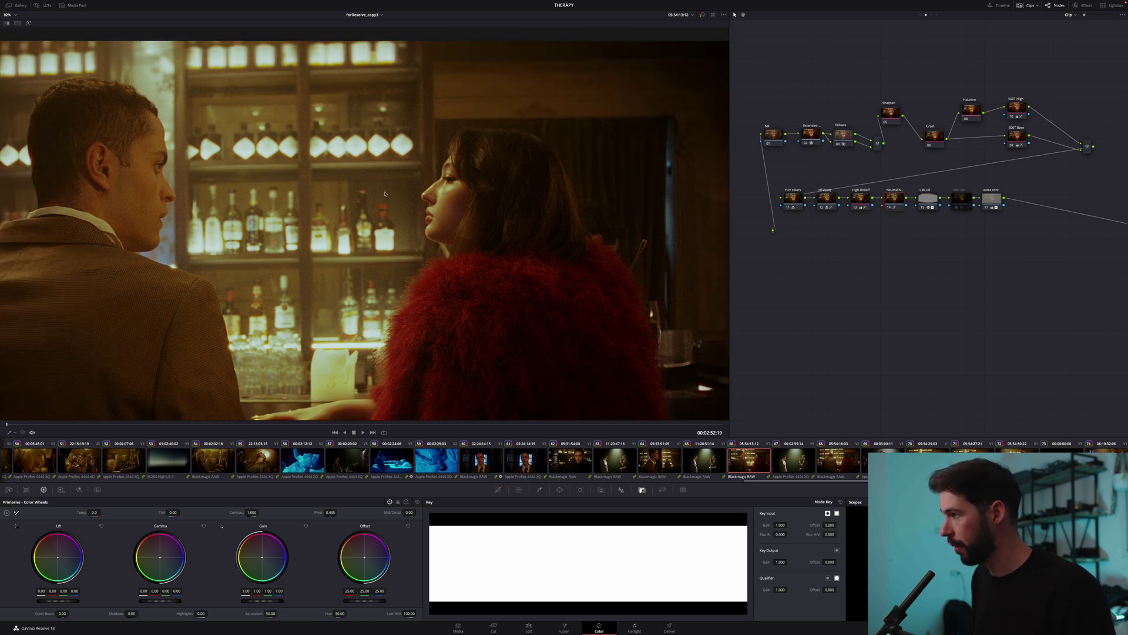
key("ctrl+d")
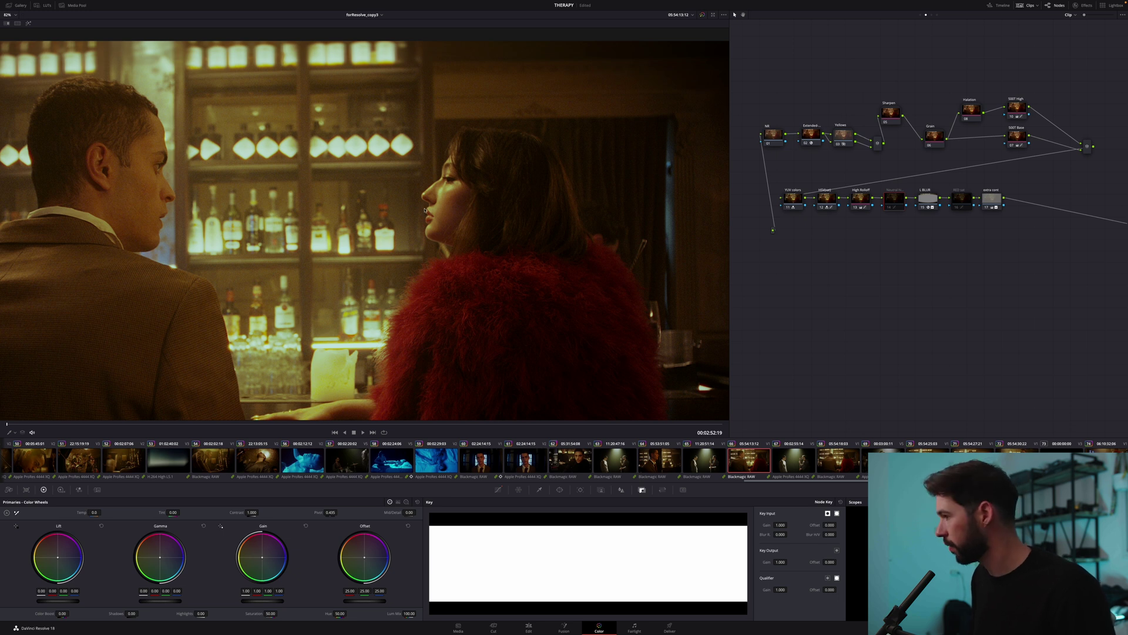
key("ctrl+d")
scroll(470, 218, "down", 4)
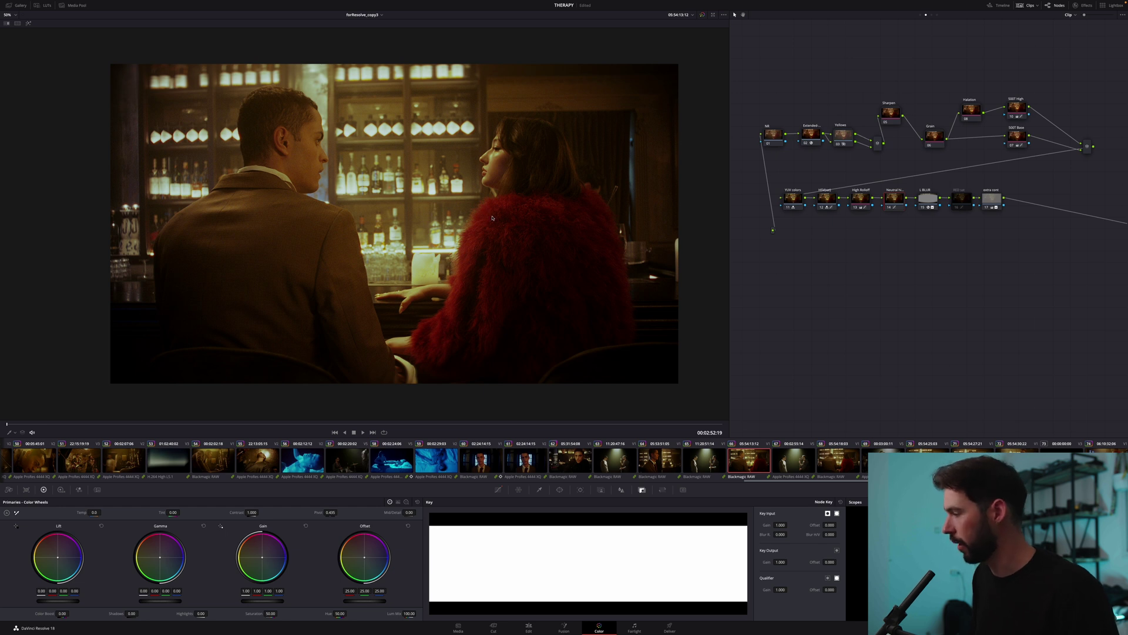
scroll(488, 213, "up", 1)
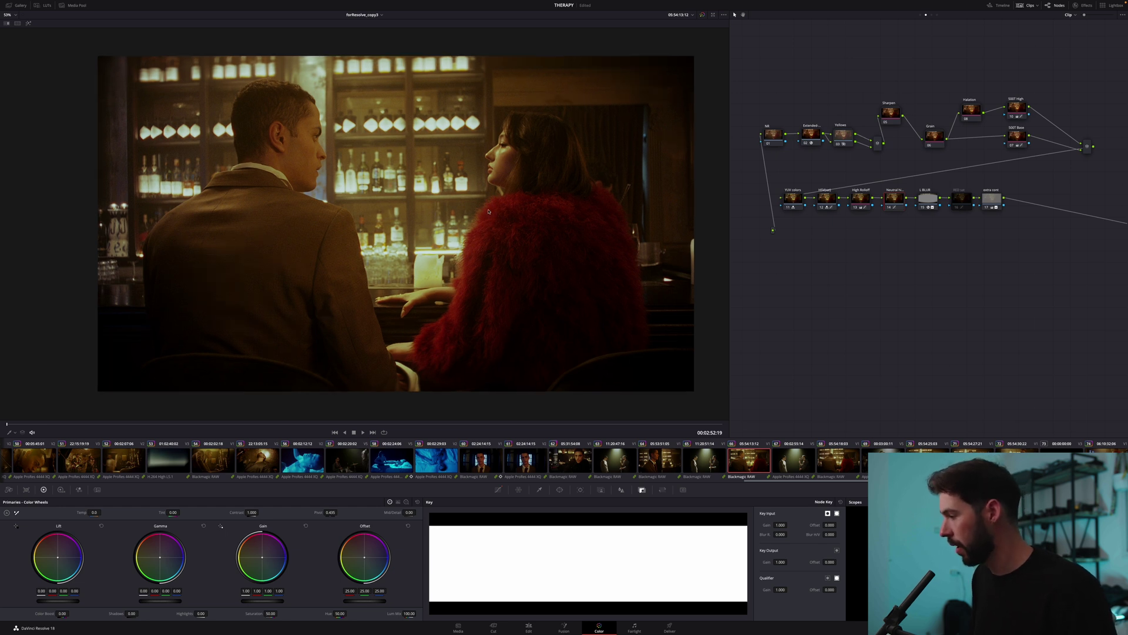
Show the Lum vs Sat curve and select node 16, RED sat
left_click(499, 490)
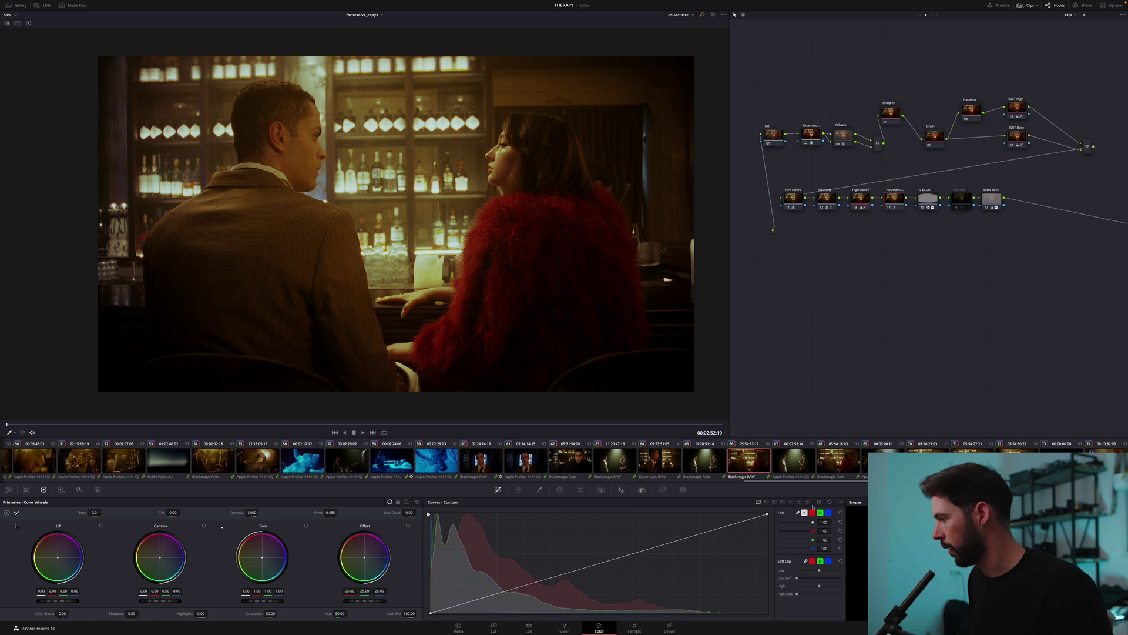
left_click(791, 502)
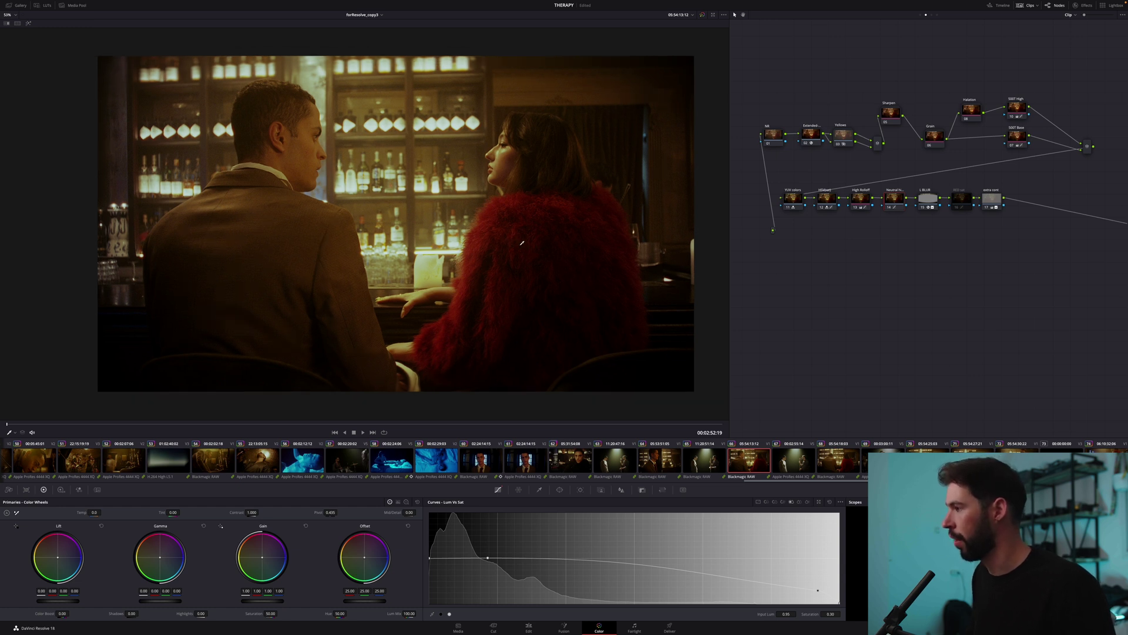
scroll(533, 233, "down", 1)
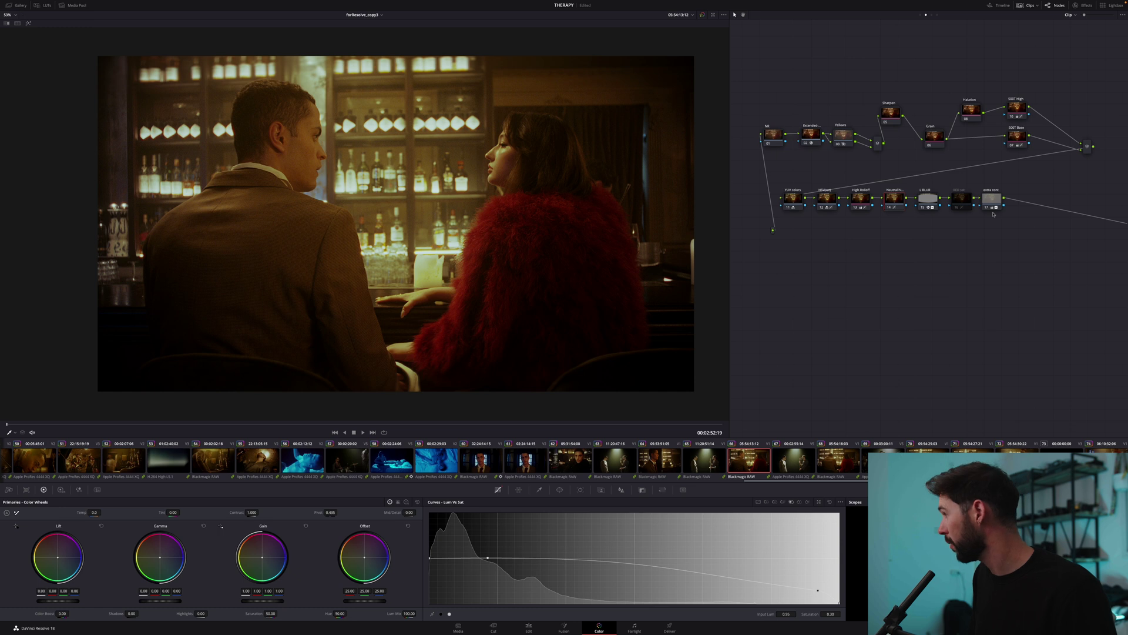
left_click(963, 203)
Compare the RED sat red-saturation boost on and off twice, ending with it enabled
key("ctrl+d")
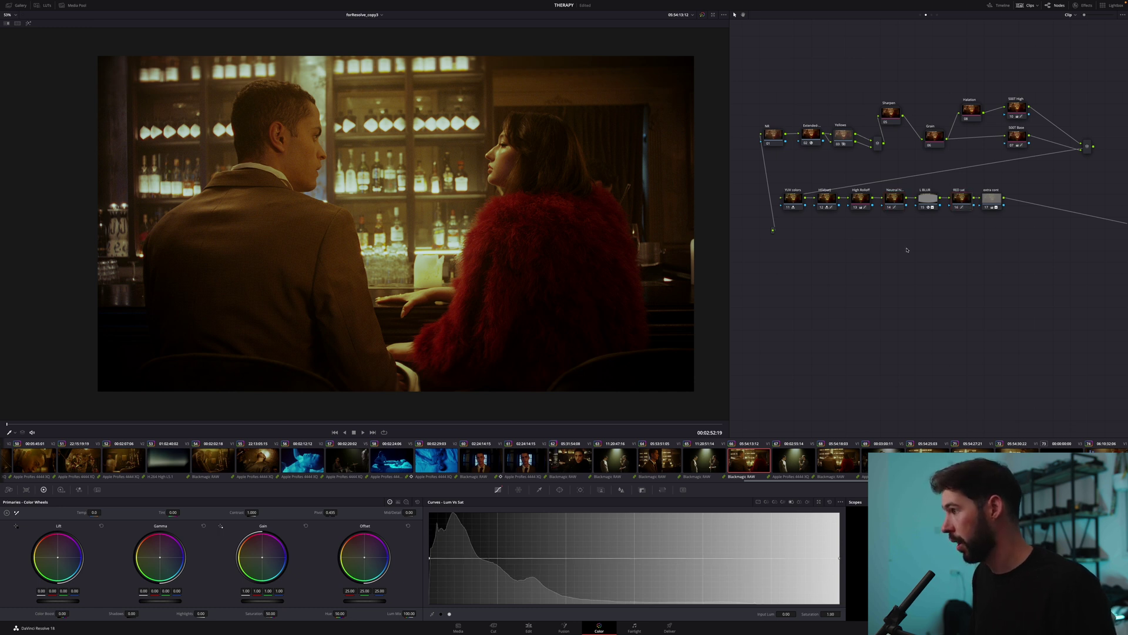
key("ctrl+d")
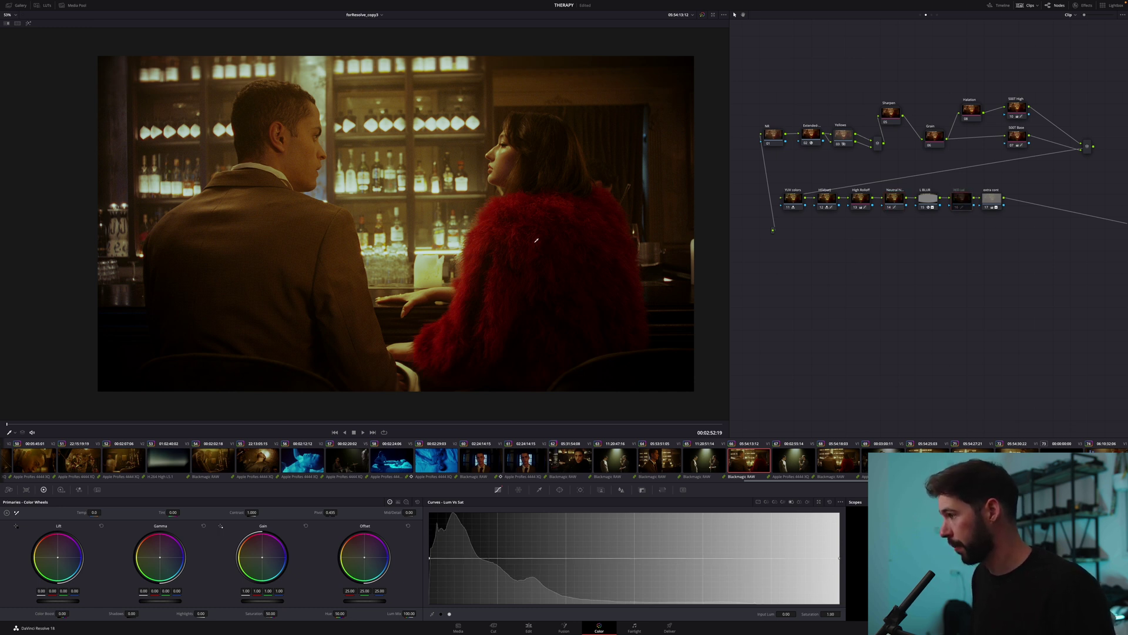
key("ctrl+d")
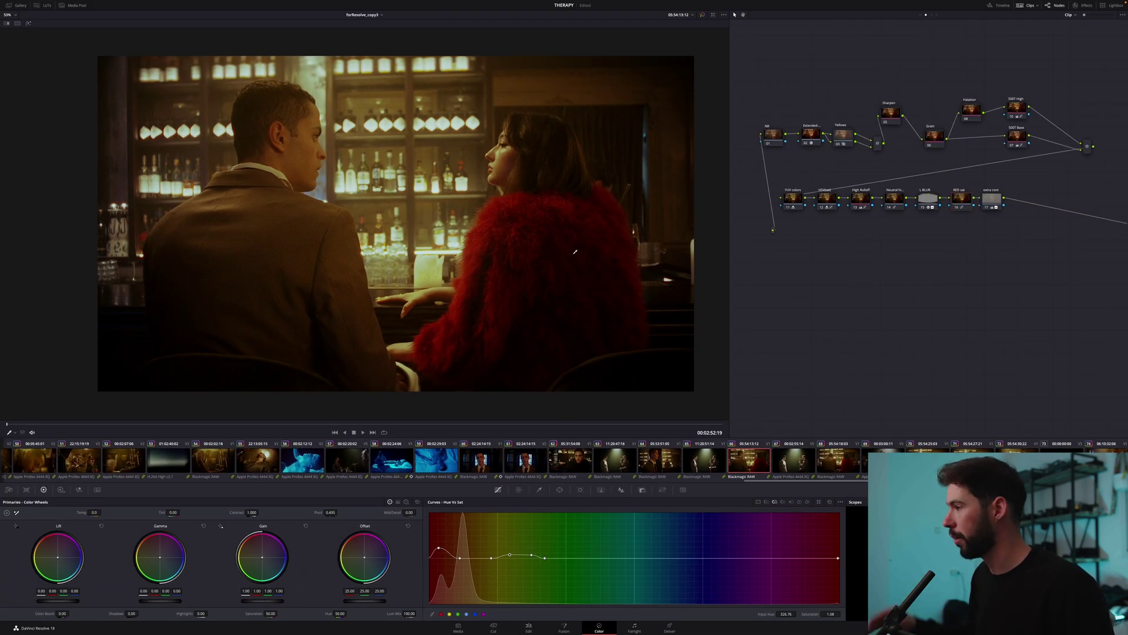
key("ctrl+d")
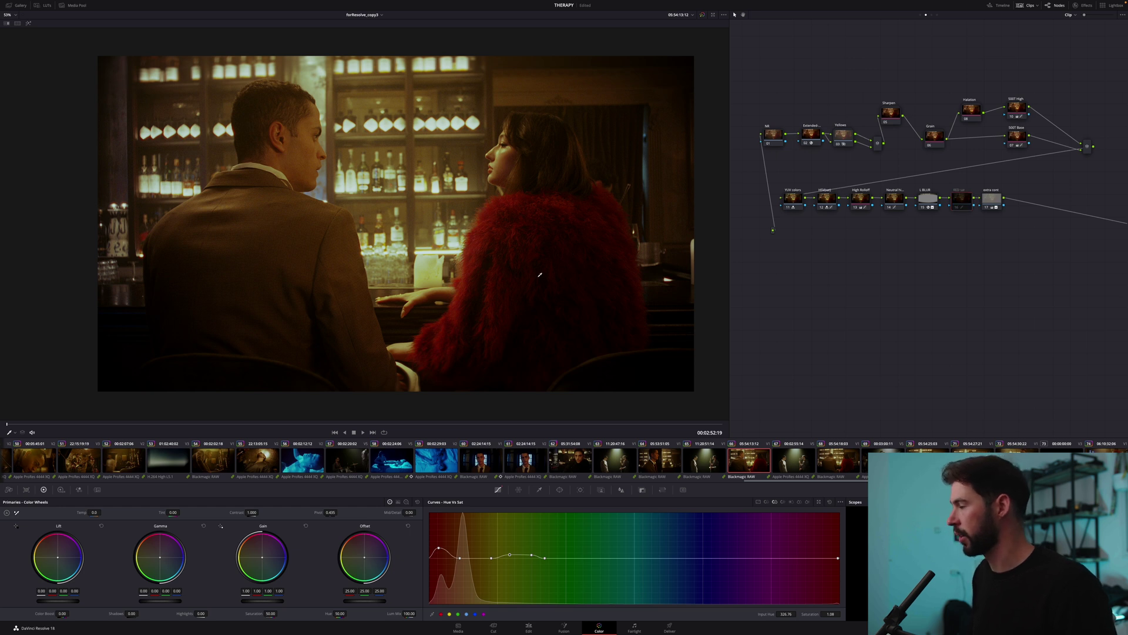
key("ctrl+d")
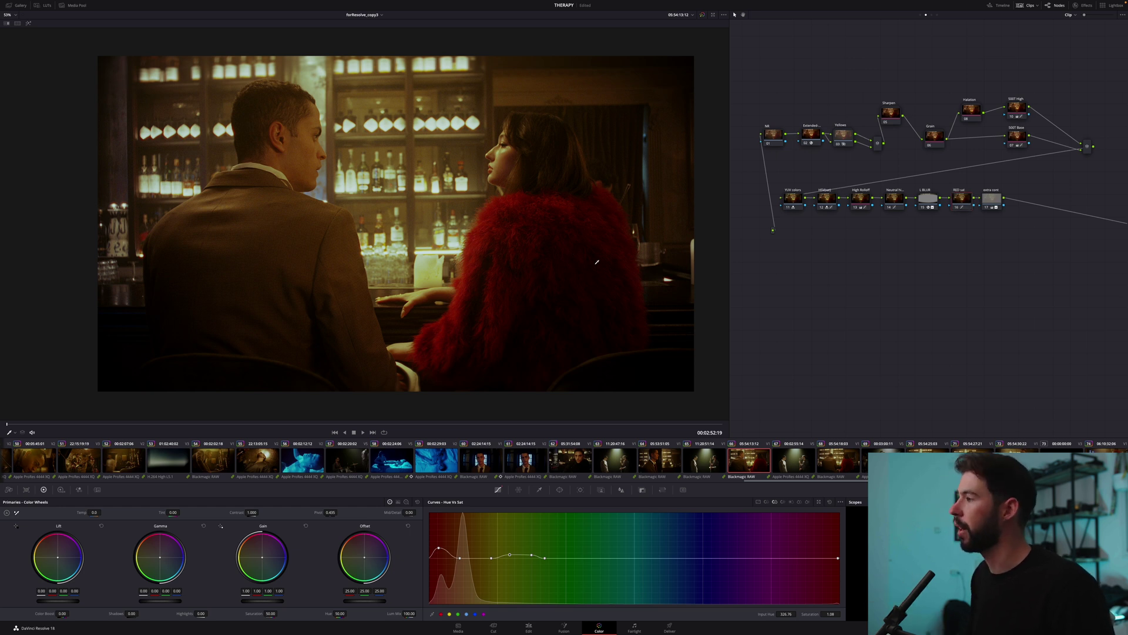
scroll(597, 261, "down", 3)
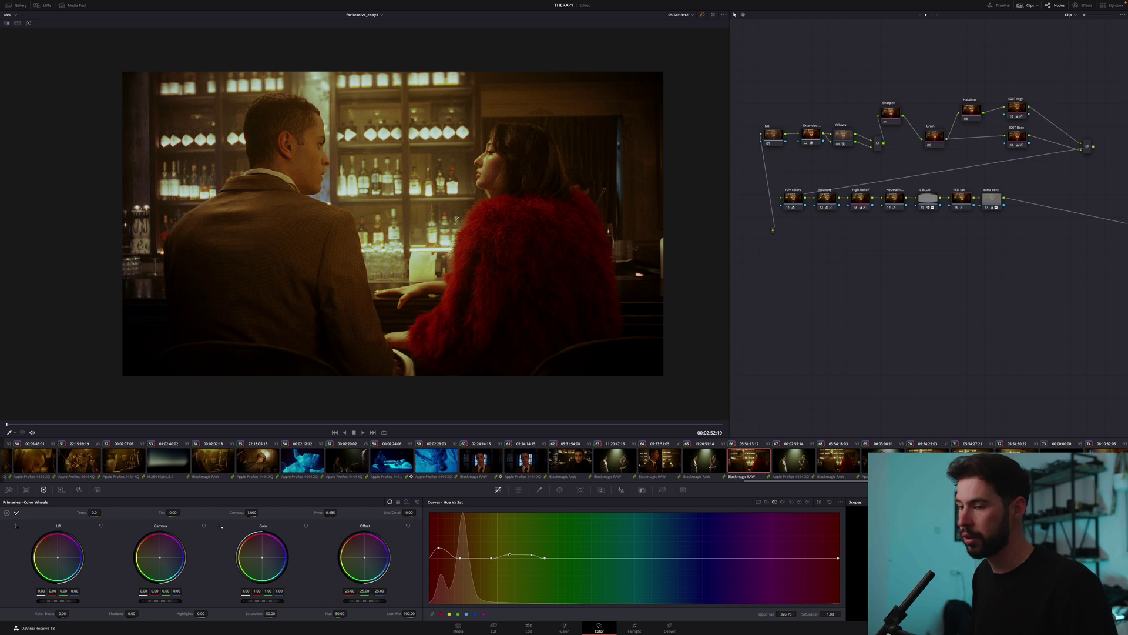